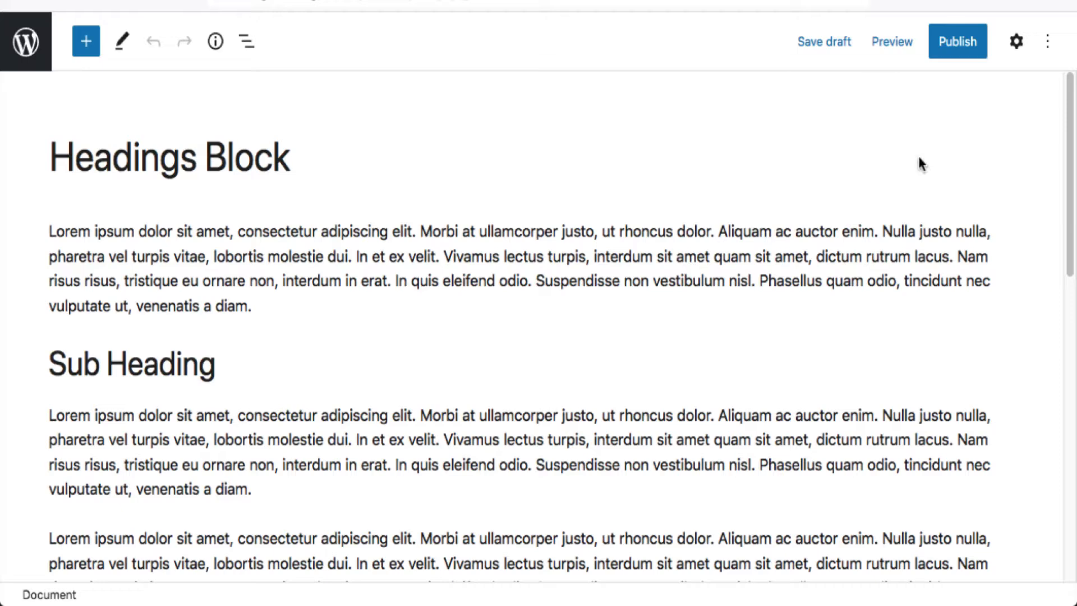
Review the example post's heading structure from the title through the Sub Heading and Sub Sub Heading sections.
scroll(920, 158, down, 2)
scroll(920, 157, up, 2)
scroll(920, 159, down, 2)
scroll(920, 158, down, 2)
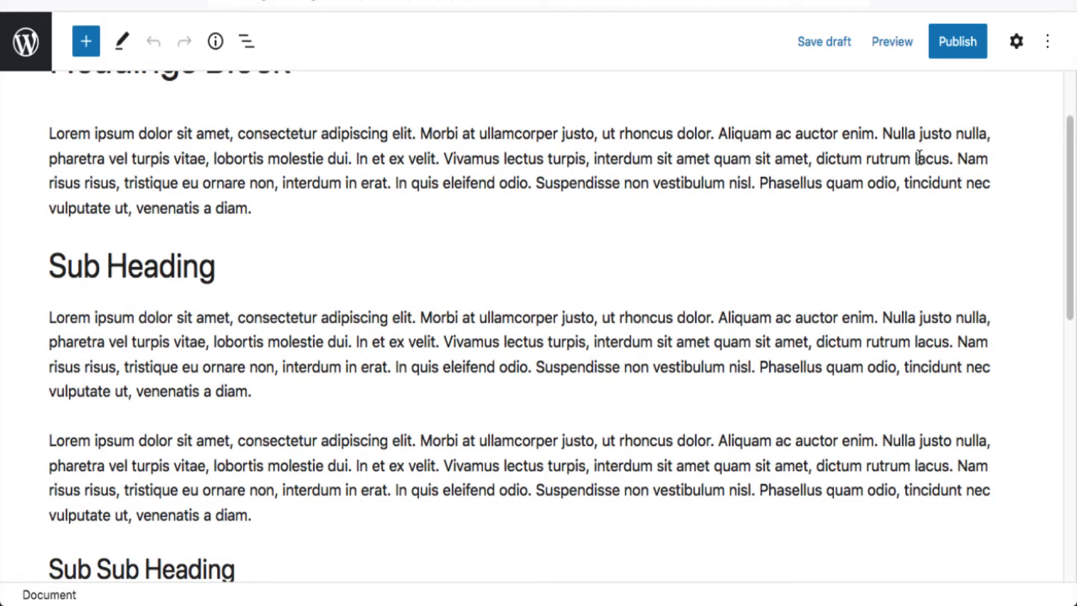
scroll(920, 157, down, 4)
scroll(919, 158, down, 8)
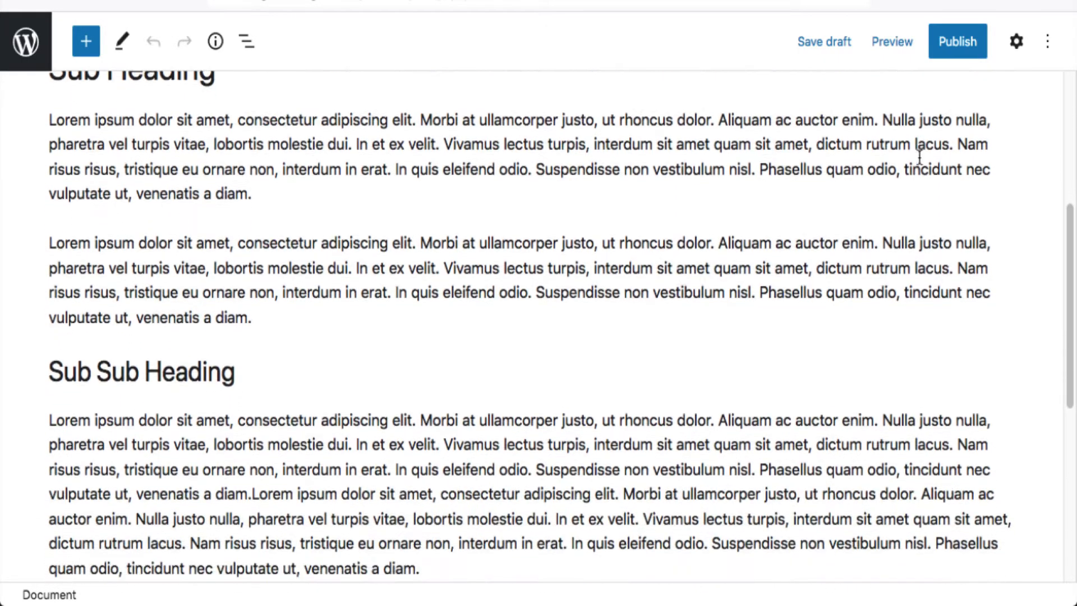
scroll(918, 157, down, 8)
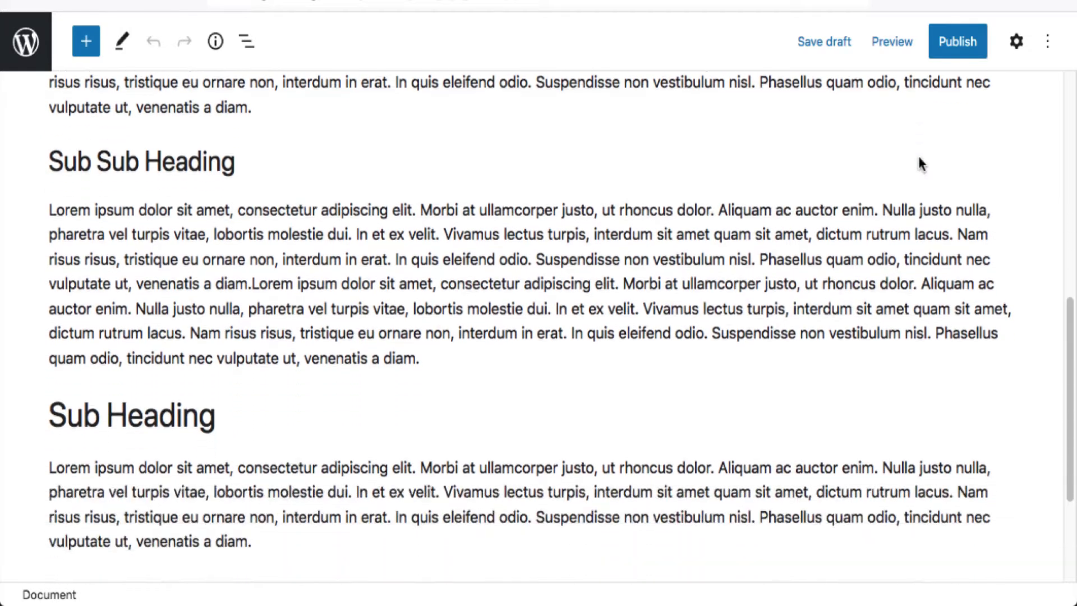
scroll(919, 157, down, 3)
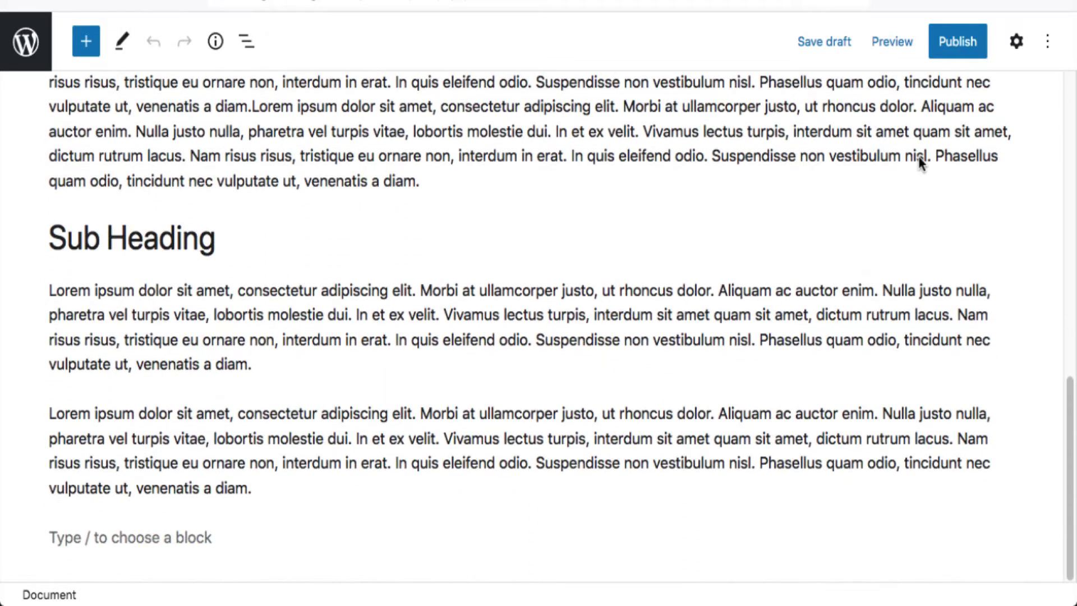
scroll(919, 157, up, 5)
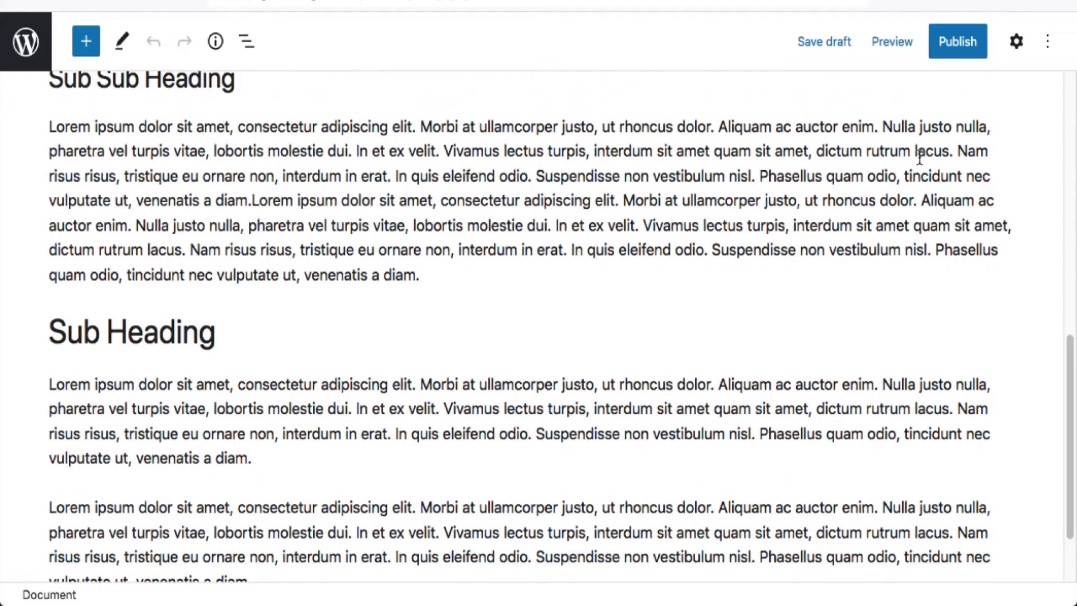
scroll(920, 157, up, 20)
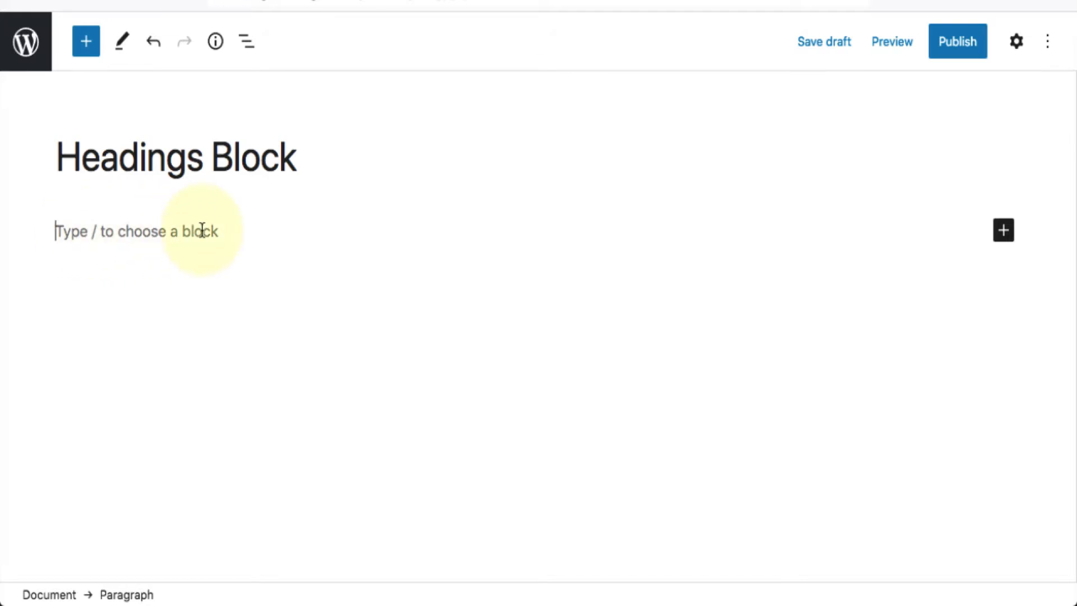
Fill the "Headings Block" post with four paragraph blocks of the "Lorem ipsum dolor sit amet" placeholder text.
text(Lorem ipsum dolor sit amet, consectetur adipiscing elit. Morbi at ullamcorper justo, ut rhoncus dolor. Aliquam ac auctor enim. Nulla justo nulla, pharetra vel turpis vitae, lobortis molestie dui. In et ex velit. Vivamus lectus turpis, interdum sit amet quam sit amet, dictum rutrum lacus. Nam risus risus, tristique eu ornare non, interdum in erat. In quis eleifend odio. Suspendisse non vestibulum nisl. Phasellus quam odio, tincidunt nec vulputate ut, venenatis a diam.)
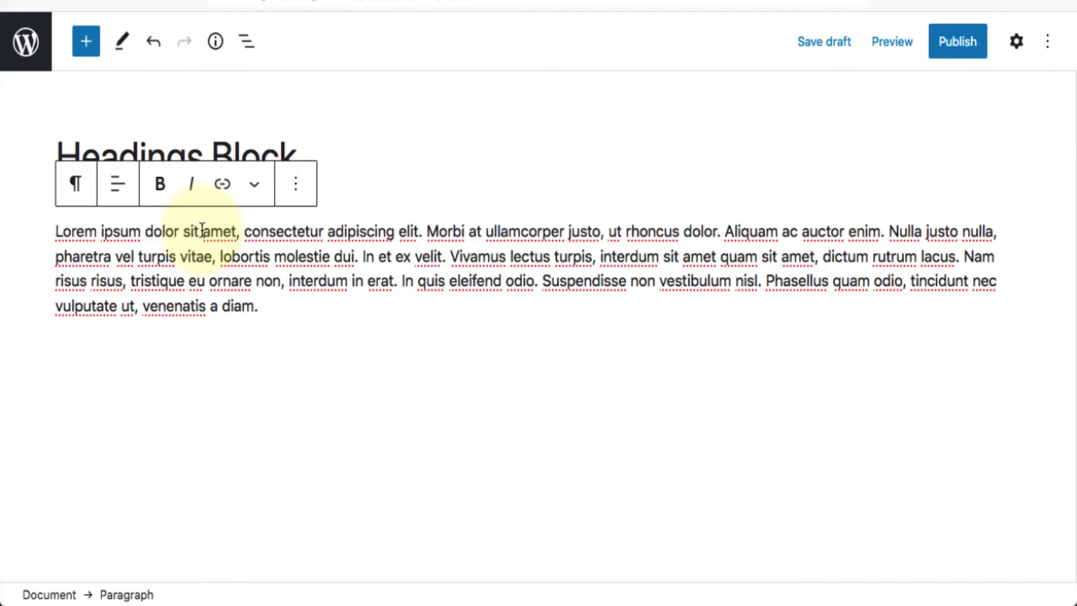
key(Return)
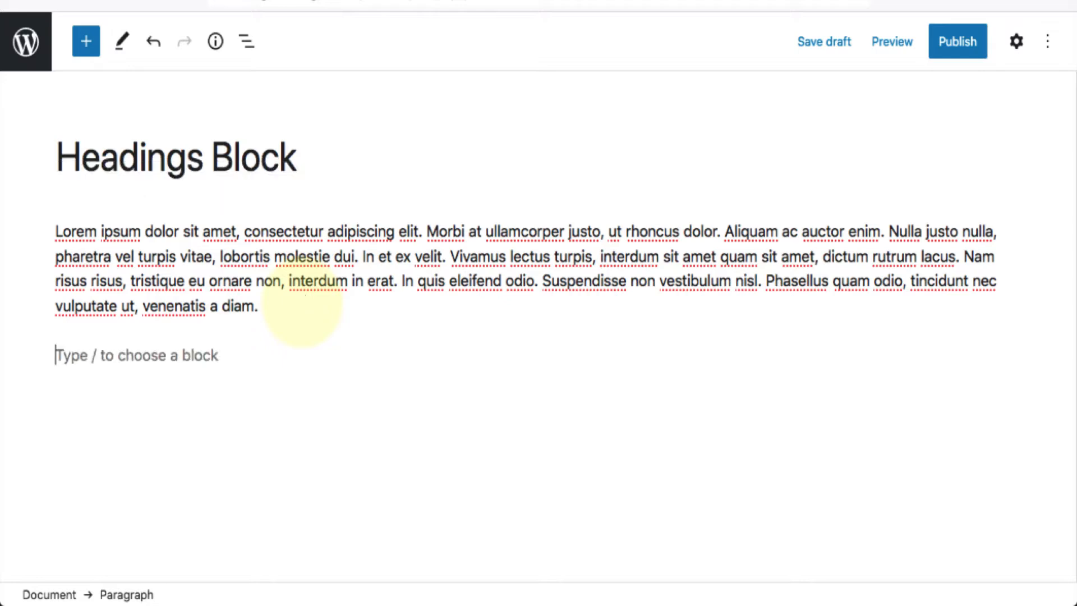
text(Lorem ipsum dolor sit amet, consectetur adipiscing elit. Morbi at ullamcorper justo, ut rhoncus dolor. Aliquam ac auctor enim. Nulla justo nulla, pharetra vel turpis vitae, lobortis molestie dui. In et ex velit. Vivamus lectus turpis, interdum sit amet quam sit amet, dictum rutrum lacus. Nam risus risus, tristique eu ornare non, interdum in erat. In quis eleifend odio. Suspendisse non vestibulum nisl. Phasellus quam odio, tincidunt nec vulputate ut, venenatis a diam.)
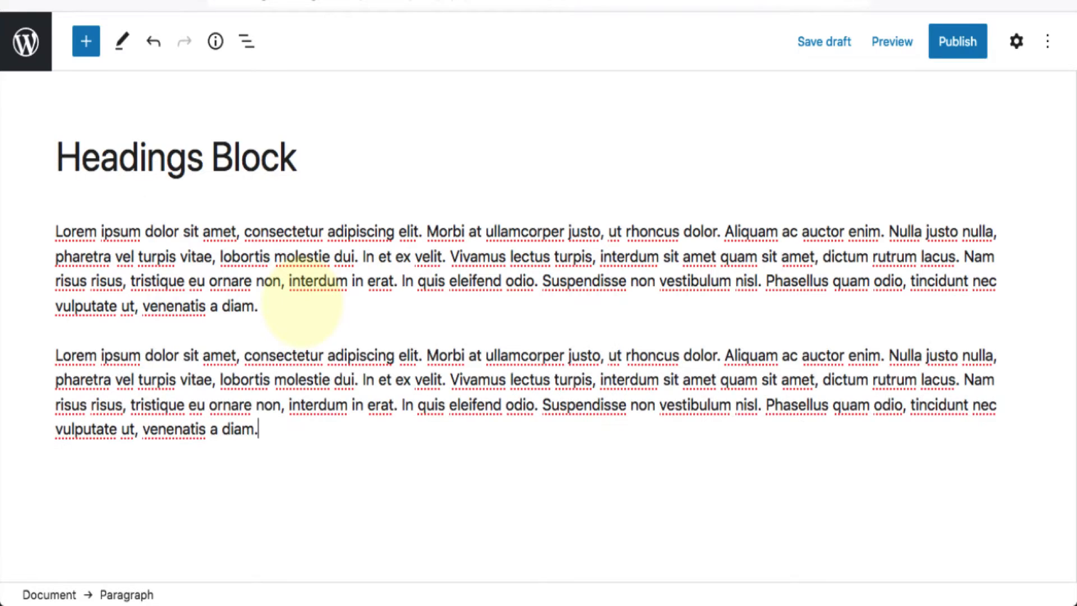
key(Return)
text(Lorem ipsum dolor sit amet, consectetur adipiscing elit. Morbi at ullamcorper justo, ut rhoncus dolor. Aliquam ac auctor enim. Nulla justo nulla, pharetra vel turpis vitae, lobortis molestie dui. In et ex velit. Vivamus lectus turpis, interdum sit amet quam sit amet, dictum rutrum lacus. Nam risus risus, tristique eu ornare non, interdum in erat. In quis eleifend odio. Suspendisse non vestibulum nisl. Phasellus quam odio, tincidunt nec vulputate ut, venenatis a diam.)
key(Return)
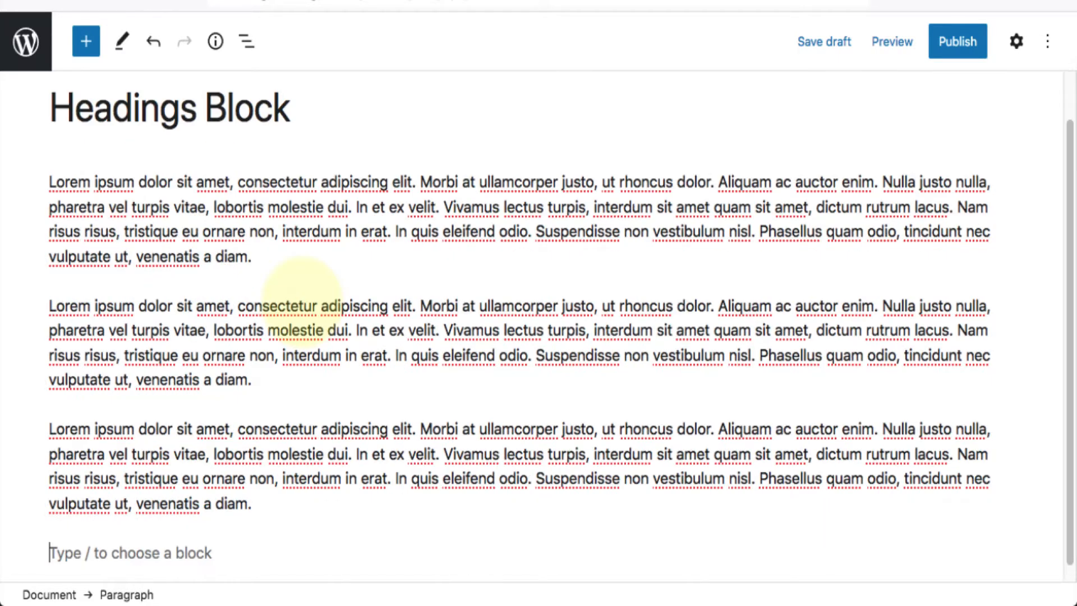
text(Lorem ipsum dolor sit amet, consectetur adipiscing elit. Morbi at ullamcorper justo, ut rhoncus dolor. Aliquam ac auctor enim. Nulla justo nulla, pharetra vel turpis vitae, lobortis molestie dui. In et ex velit. Vivamus lectus turpis, interdum sit amet quam sit amet, dictum rutrum lacus. Nam risus risus, tristique eu ornare non, interdum in erat. In quis eleifend odio. Suspendisse non vestibulum nisl. Phasellus quam odio, tincidunt nec vulputate ut, venenatis a diam.)
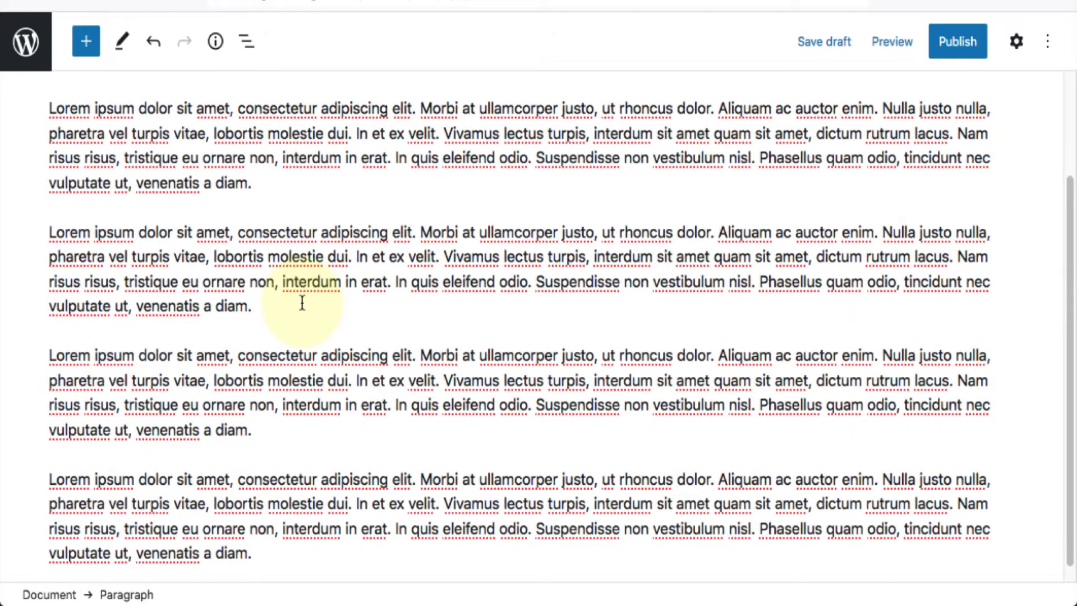
scroll(481, 296, up, 5)
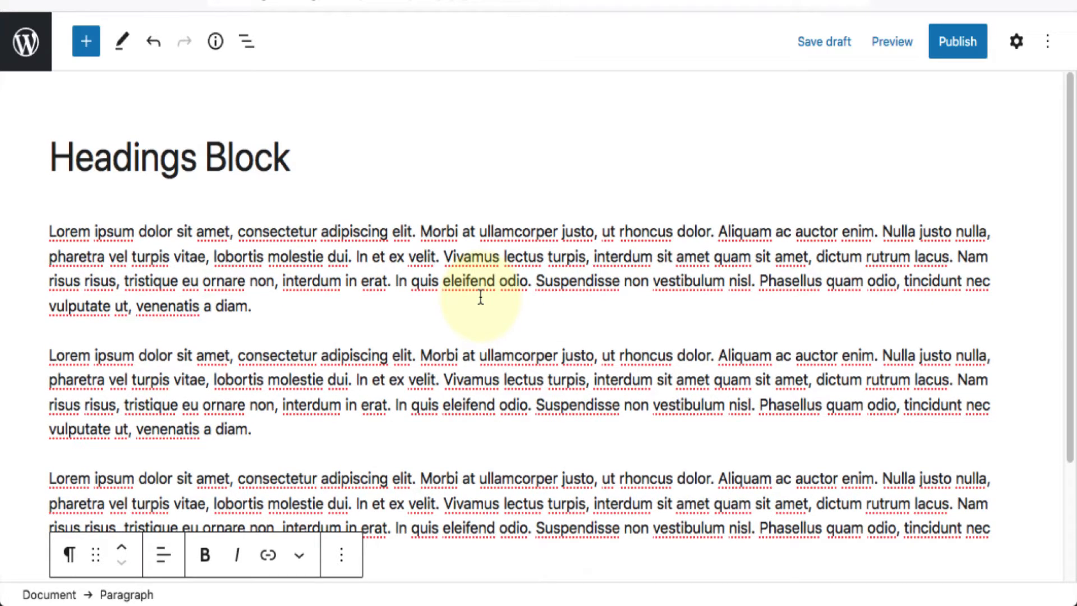
key(super+s)
Add a new paragraph reading "Sub Head" directly below the first placeholder paragraph.
click(271, 308)
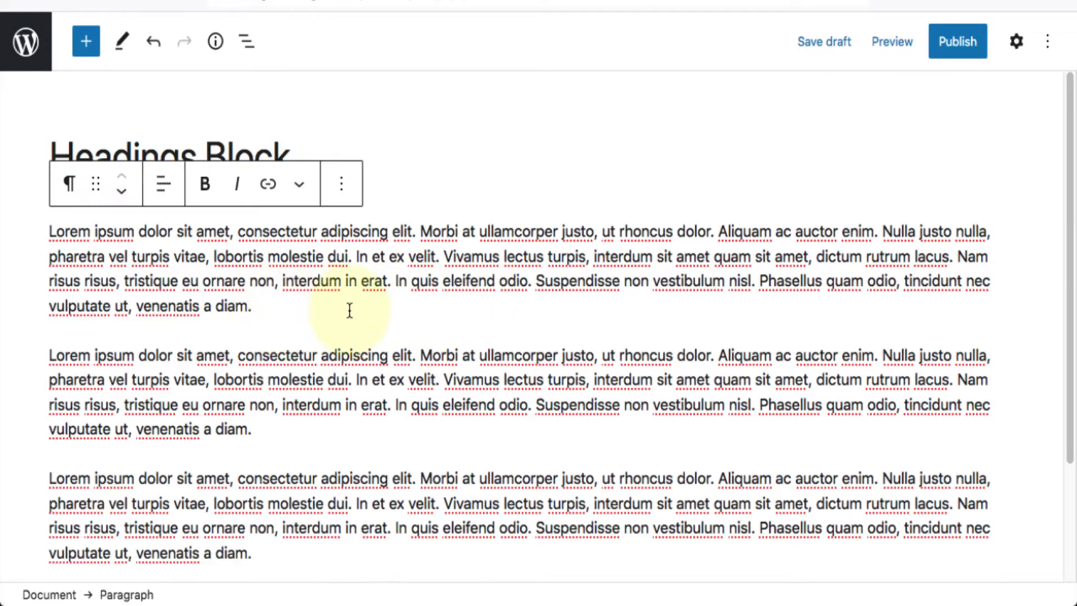
key(Return)
text(Sub He)
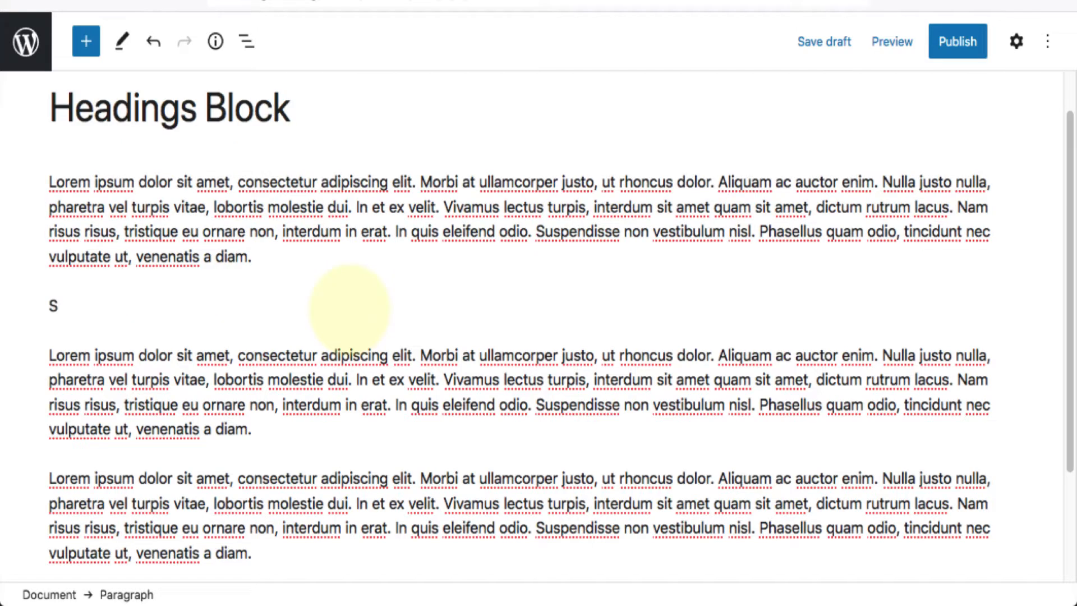
text(ad)
mouse_move(183, 303)
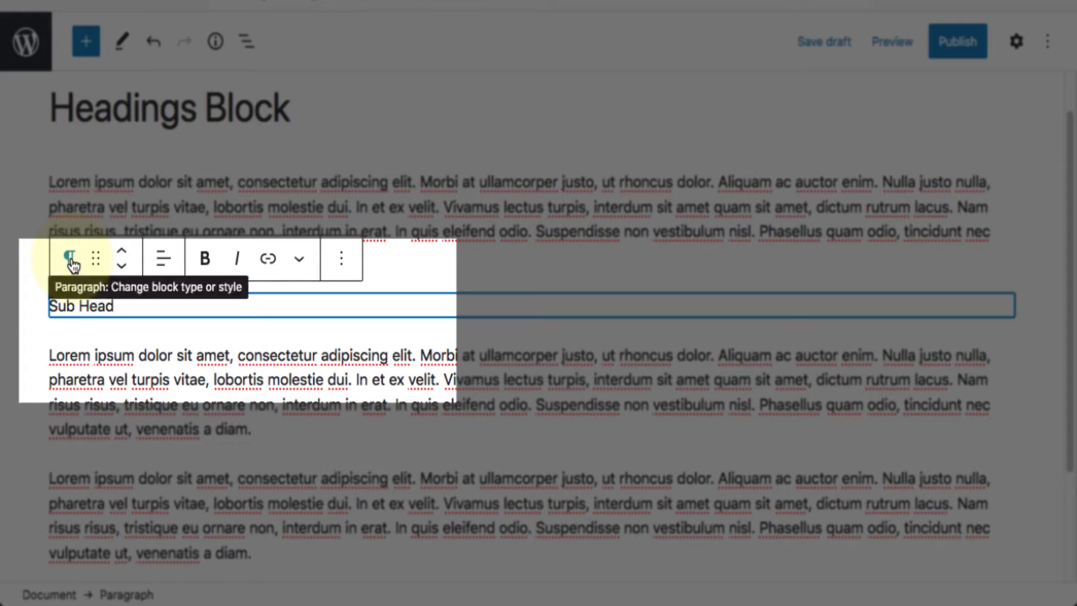
Transform the "Sub Head" paragraph into a heading block and look through its available heading levels.
click(70, 260)
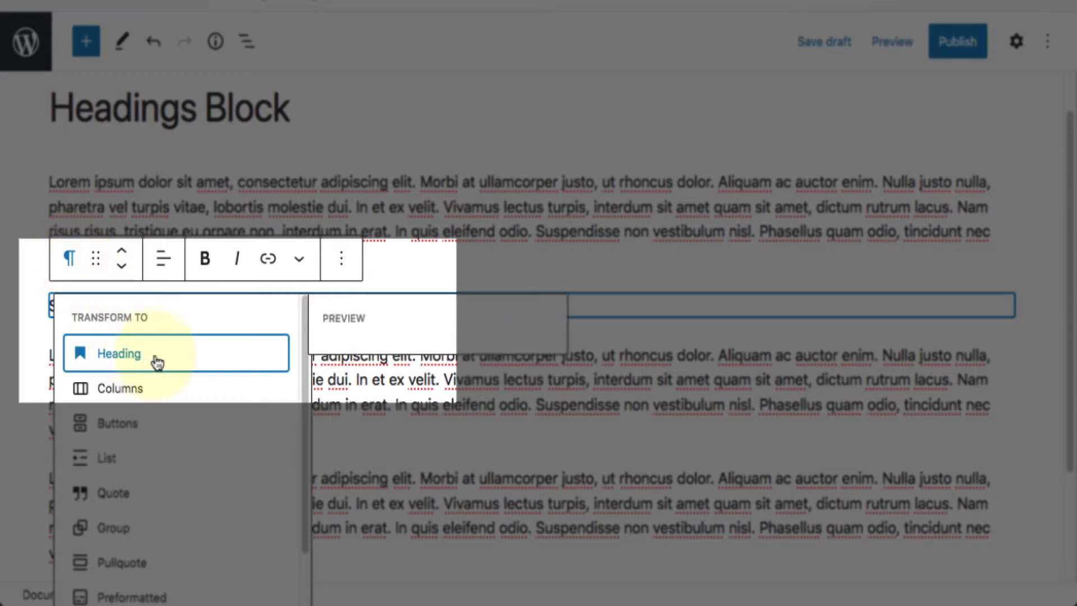
click(183, 360)
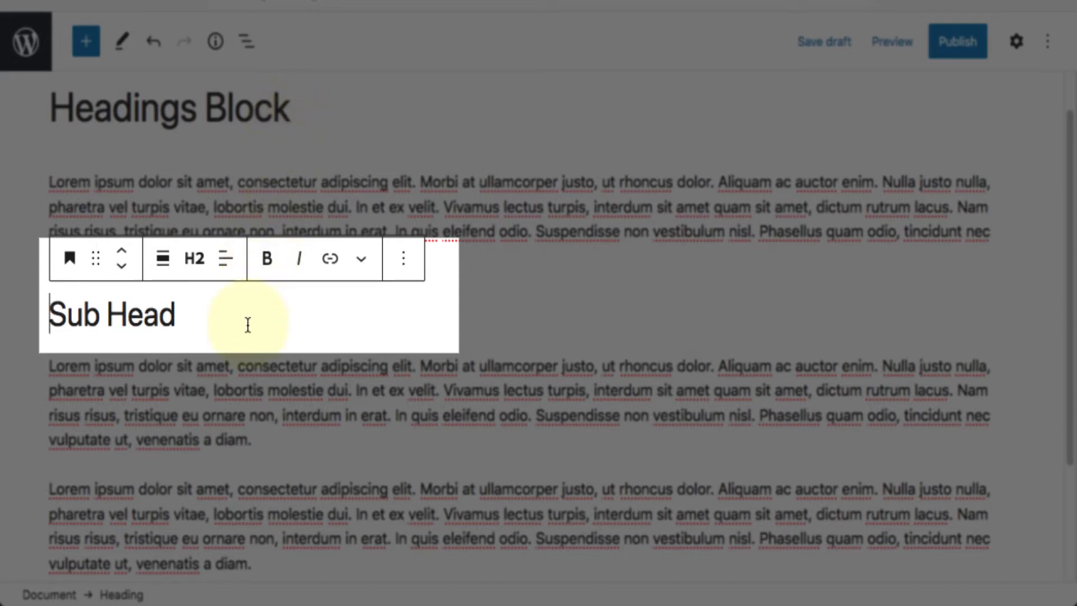
click(194, 259)
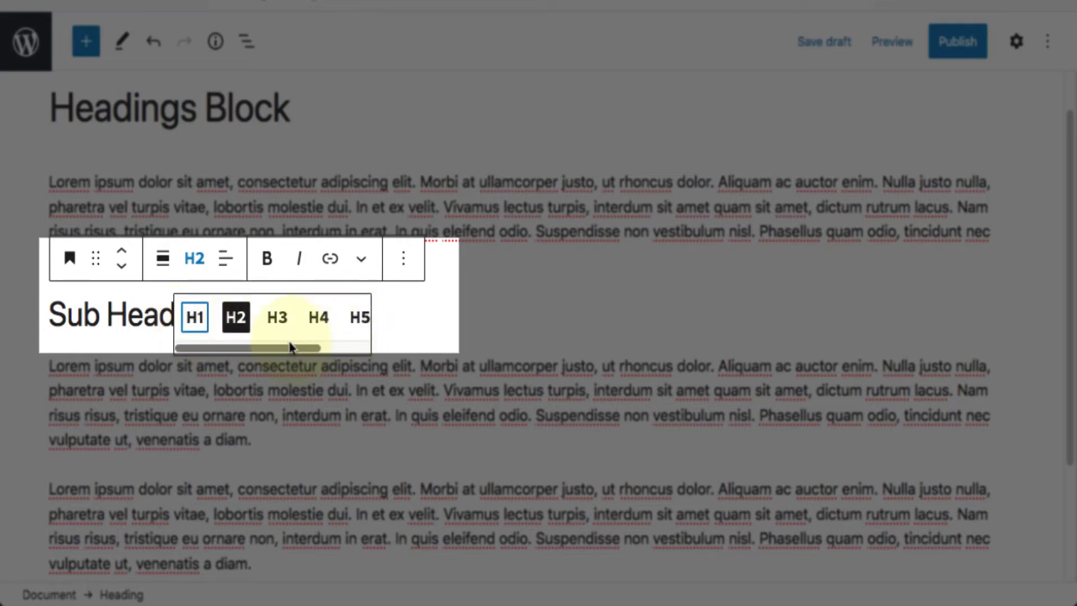
drag(291, 344, 212, 332)
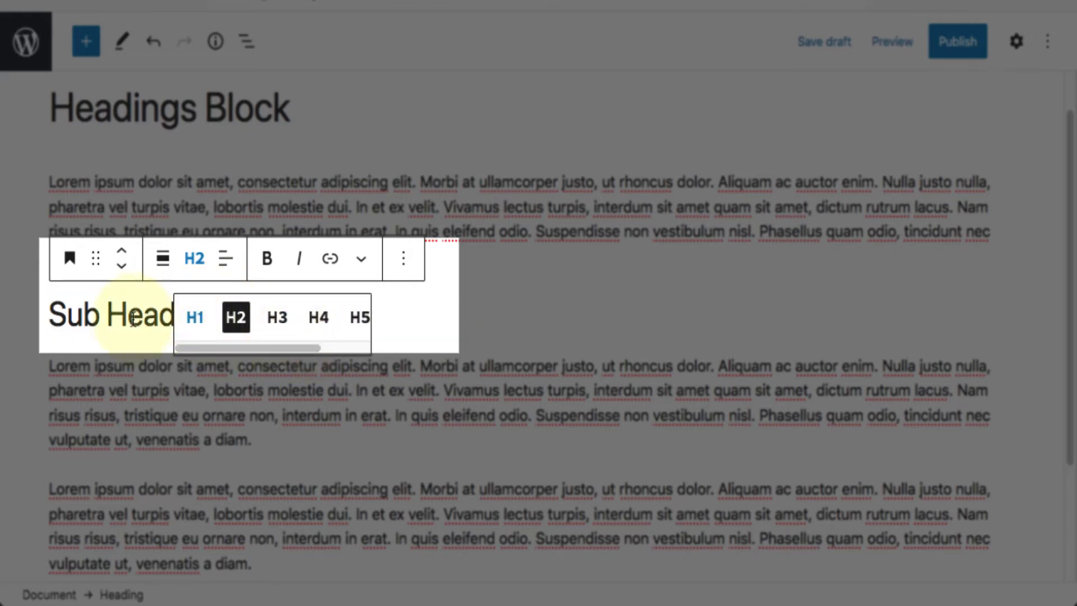
Add a new paragraph reading "Sub Sub Head" between the third and fourth placeholder paragraphs.
scroll(539, 415, down, 5)
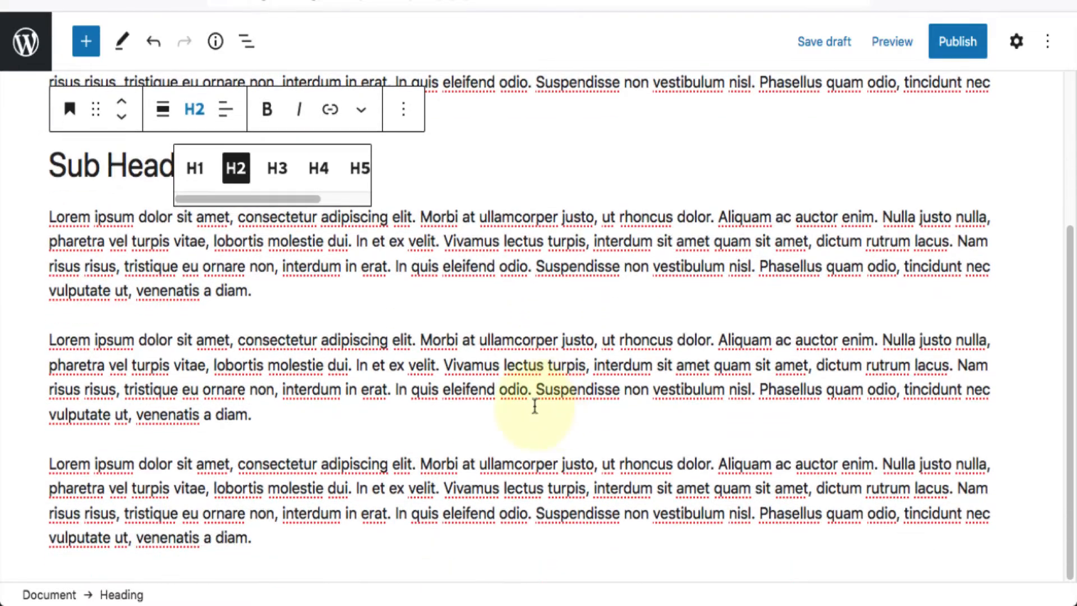
scroll(442, 411, down, 1)
scroll(442, 411, up, 1)
scroll(441, 410, down, 1)
click(441, 410)
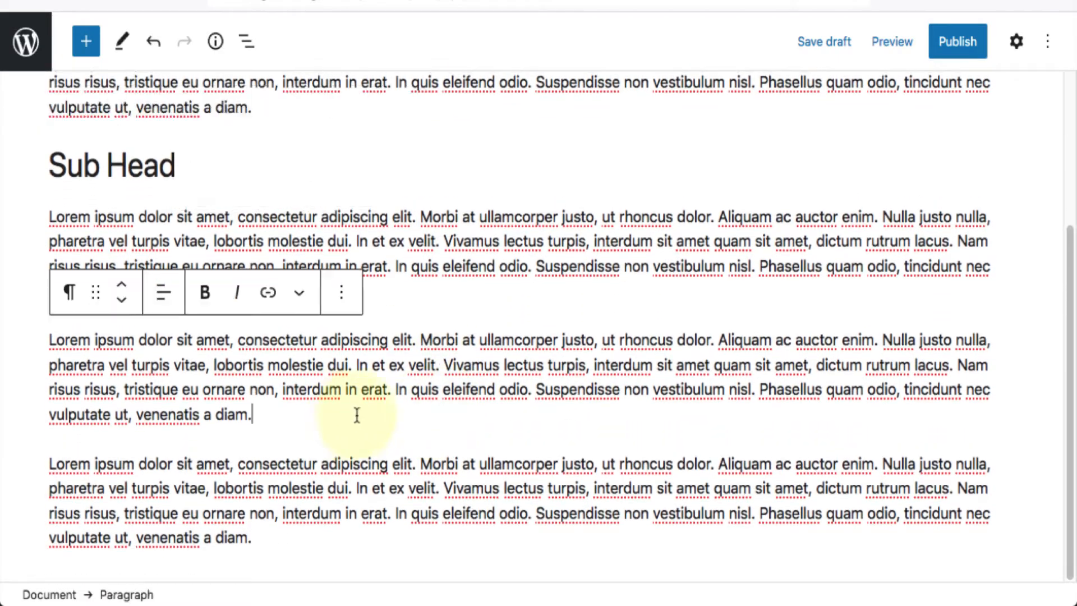
key(Return)
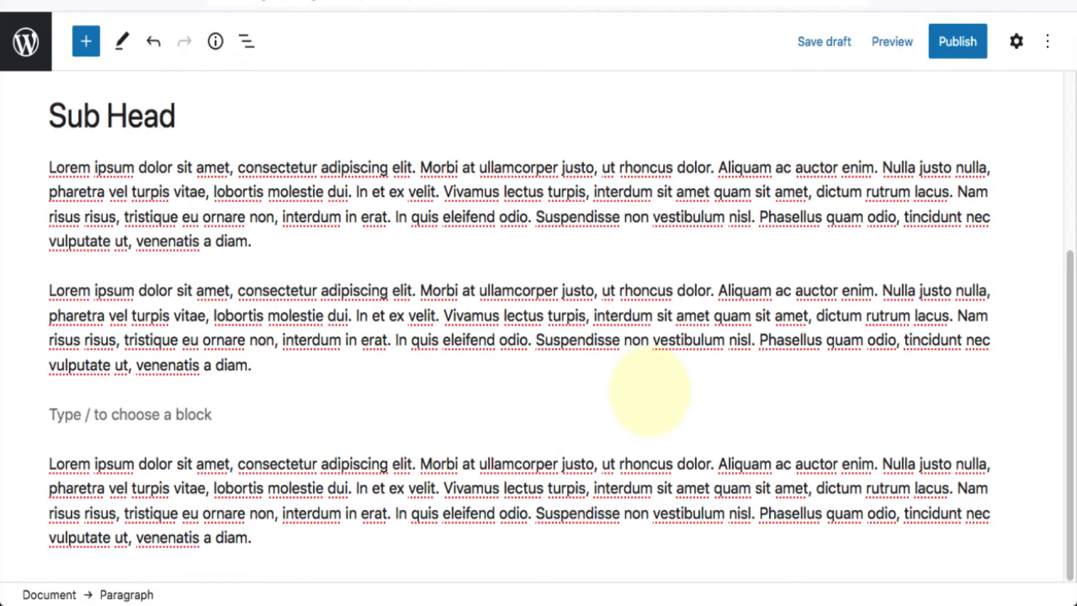
text(Sub S)
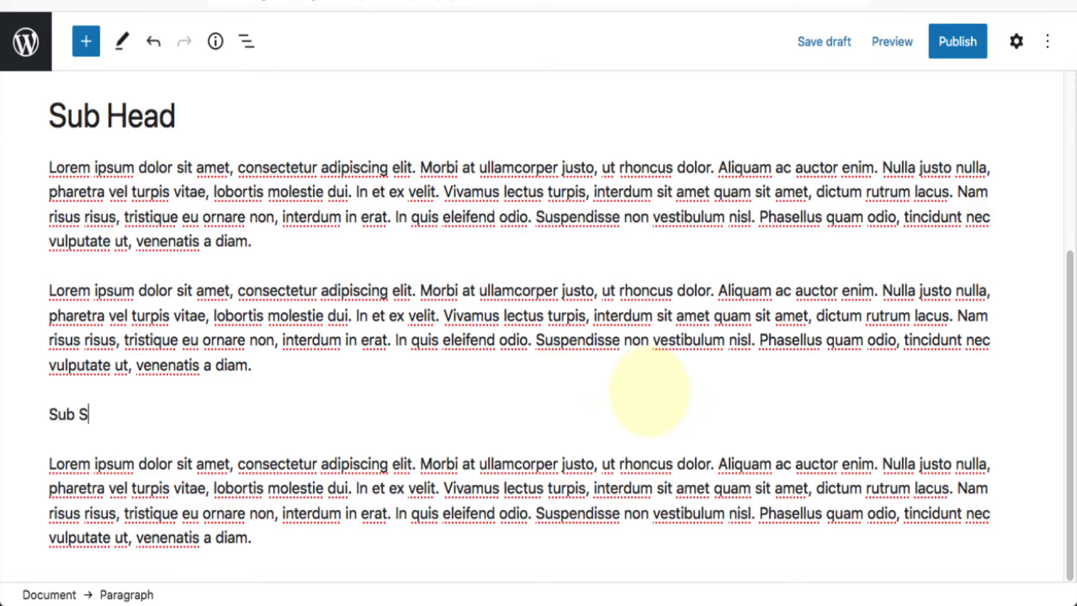
text(ub Head)
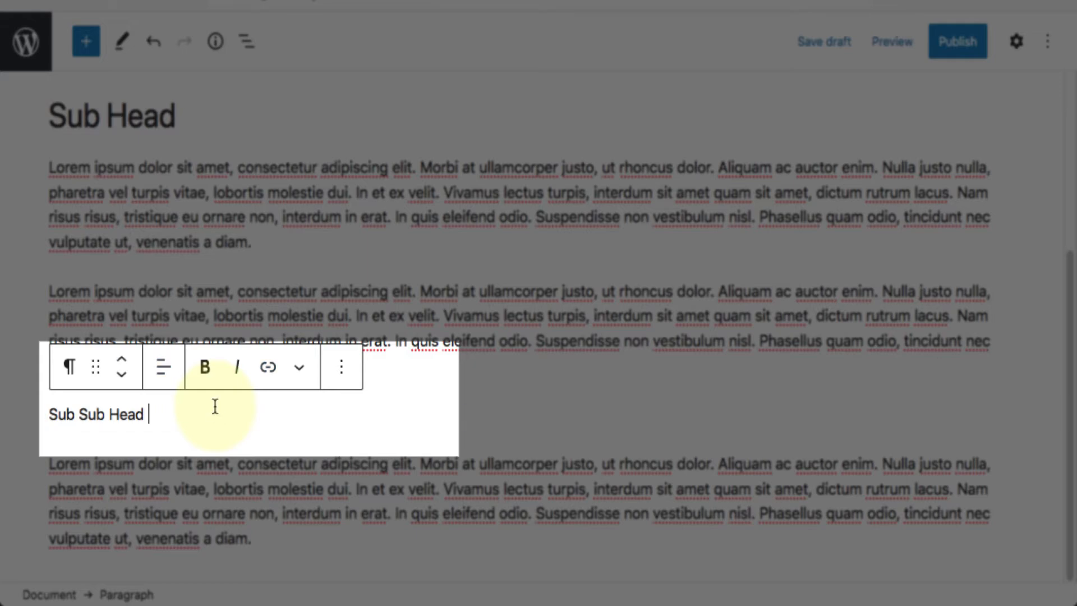
Transform the "Sub Sub Head" paragraph into a heading block and set its level to H3.
click(70, 375)
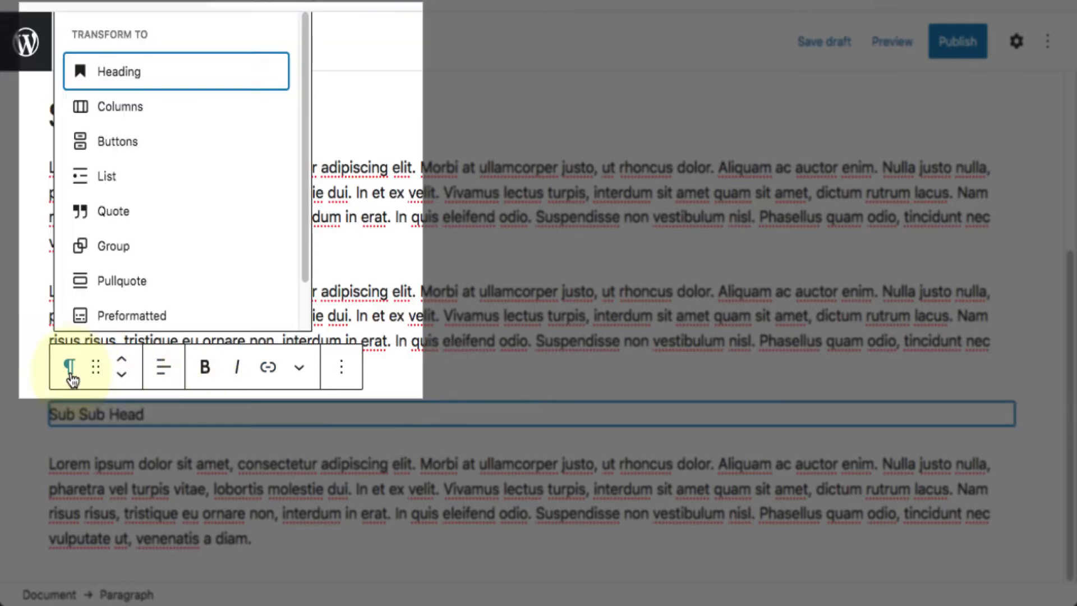
click(226, 81)
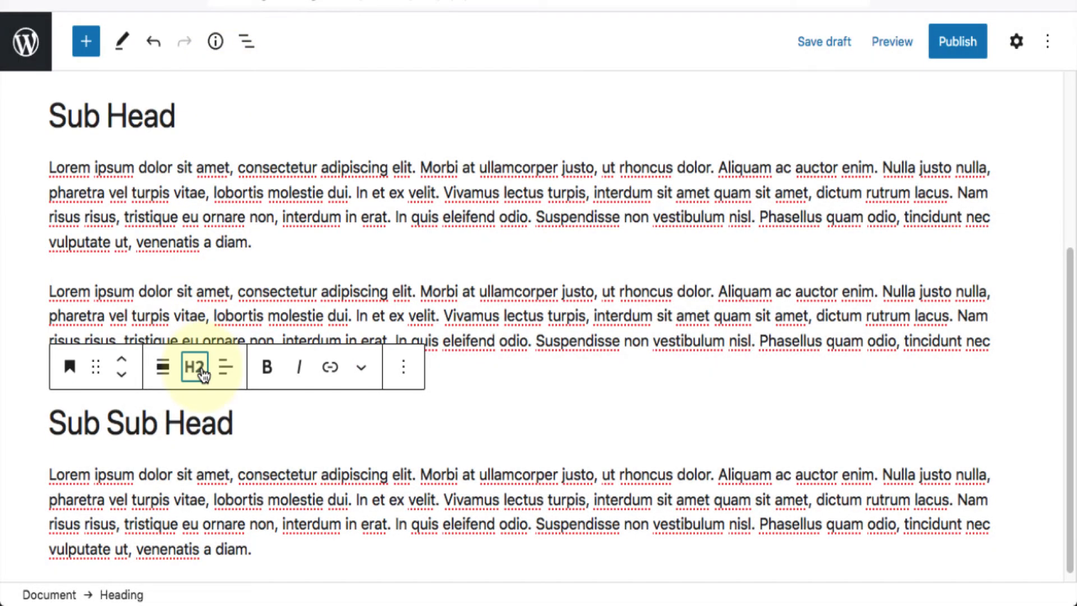
click(203, 375)
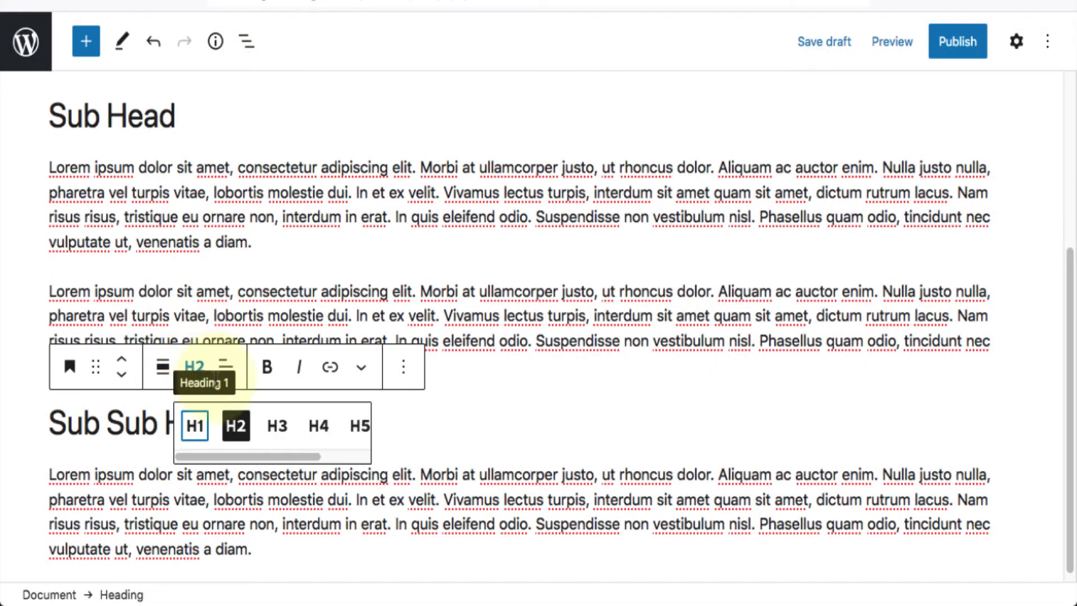
click(279, 428)
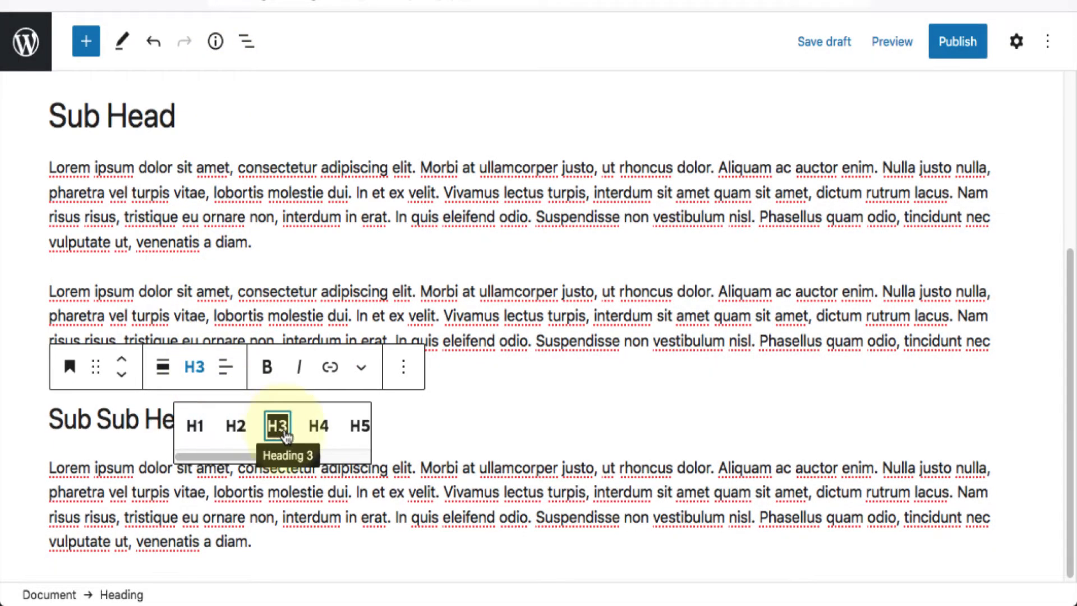
Add another "Lorem ipsum" paragraph at the end of the post and remove the empty block after it.
scroll(572, 418, down, 1)
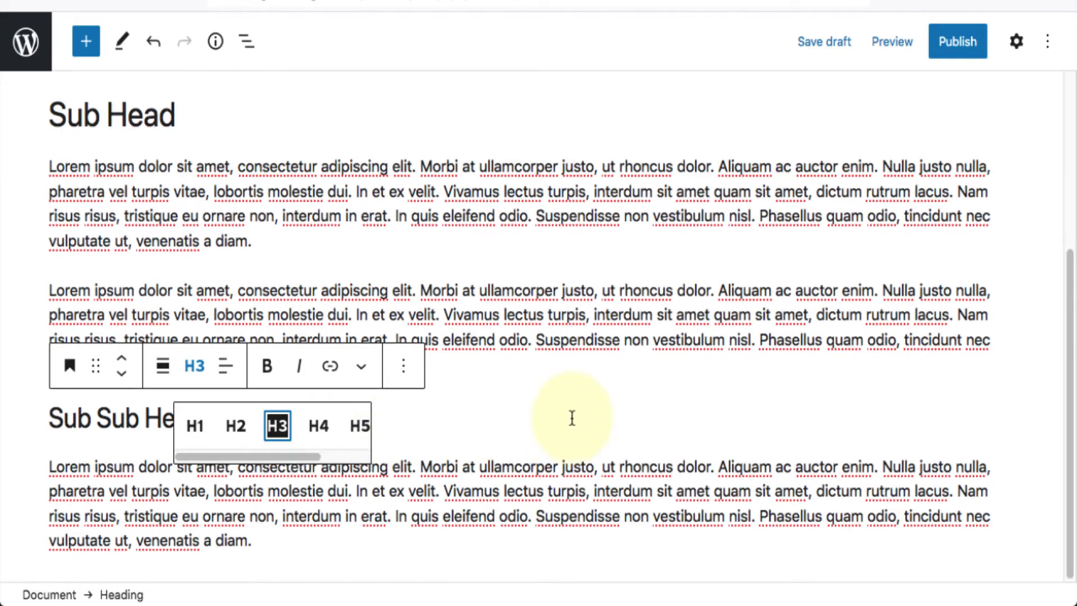
scroll(573, 422, up, 1)
scroll(590, 270, up, 5)
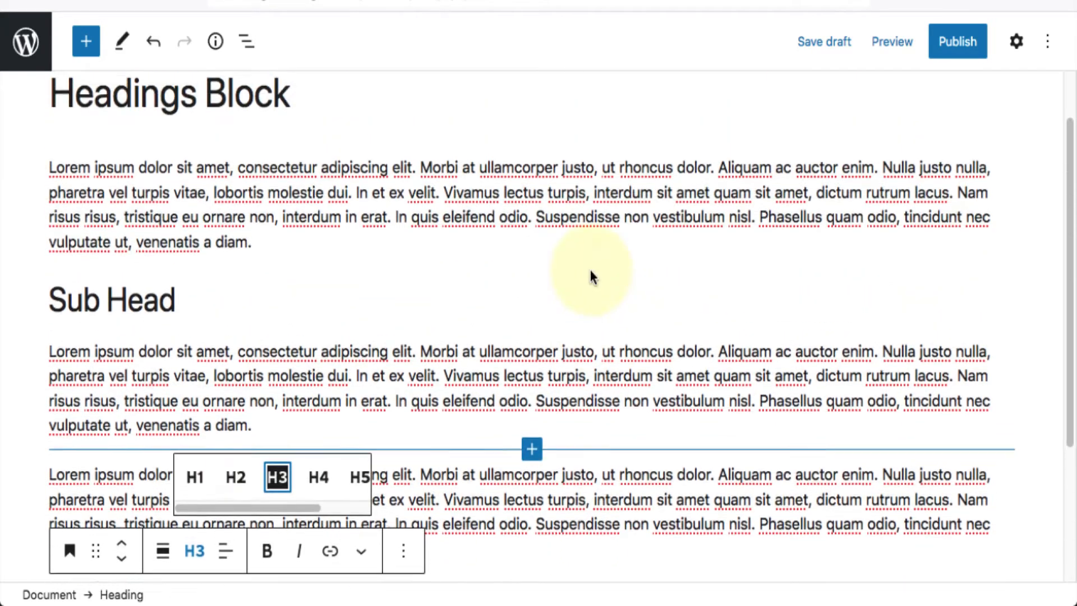
scroll(590, 269, down, 5)
scroll(590, 270, up, 1)
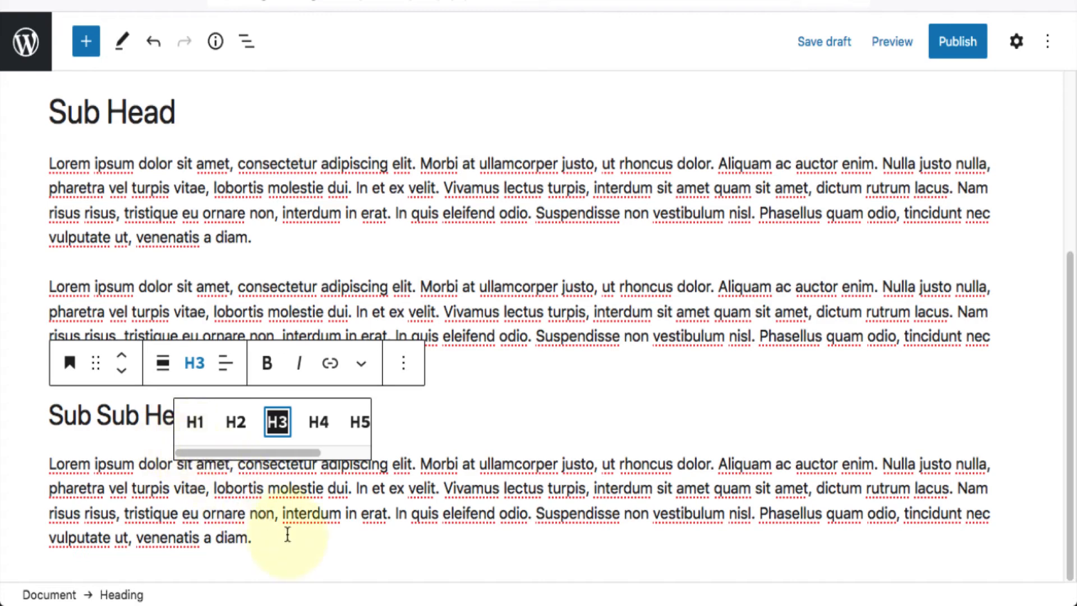
click(287, 534)
key(Return)
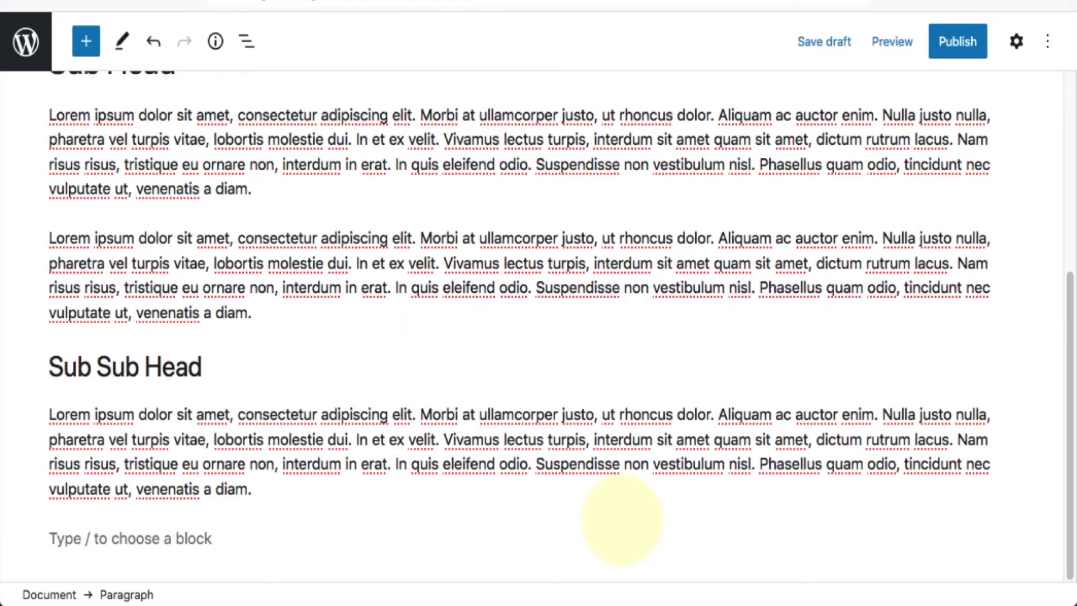
text(Lorem ipsum dolor sit amet, consectetur adipiscing elit. Morbi at ullamcorper justo, ut rhoncus dolor. Aliquam ac auctor enim. Nulla justo nulla, pharetra vel turpis vitae, lobortis molestie dui. In et ex velit. Vivamus lectus turpis, interdum sit amet quam sit amet, dictum rutrum lacus. Nam risus risus, tristique eu ornare non, interdum in erat. In quis eleifend odio. Suspendisse non vestibulum nisl. Phasellus quam odio, tincidunt nec vulputate ut, venenatis a diam.)
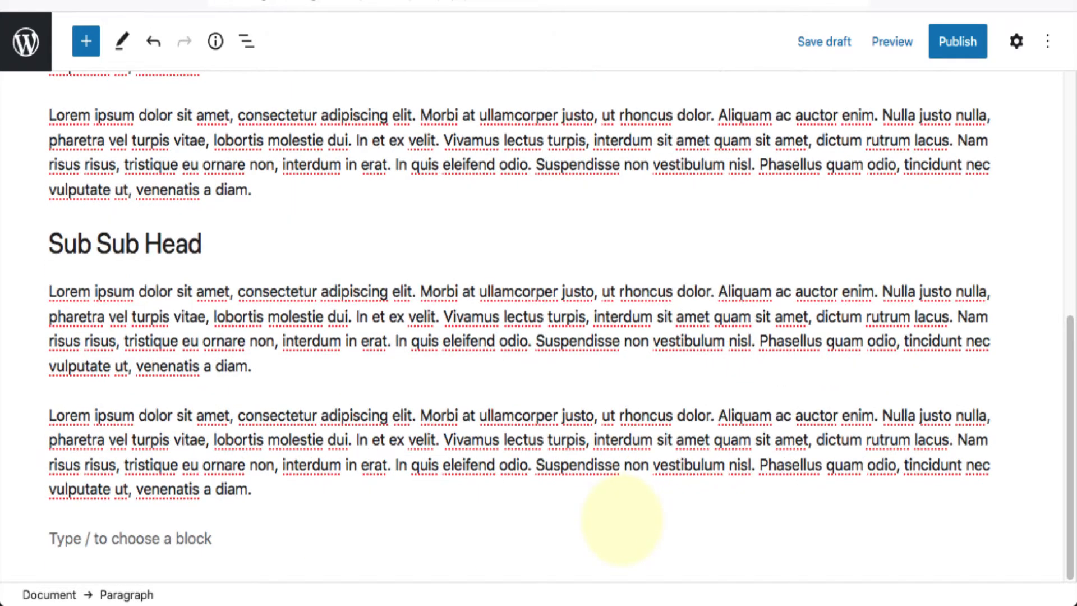
key(BackSpace)
Copy the "Sub Head" heading block that follows the first placeholder paragraph.
scroll(622, 521, up, 10)
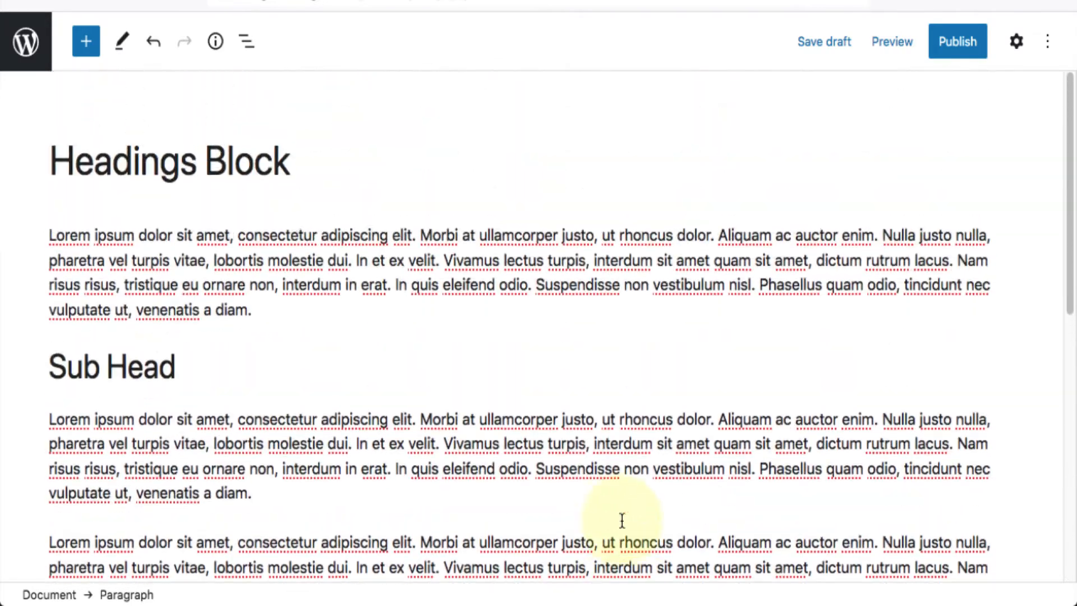
click(183, 367)
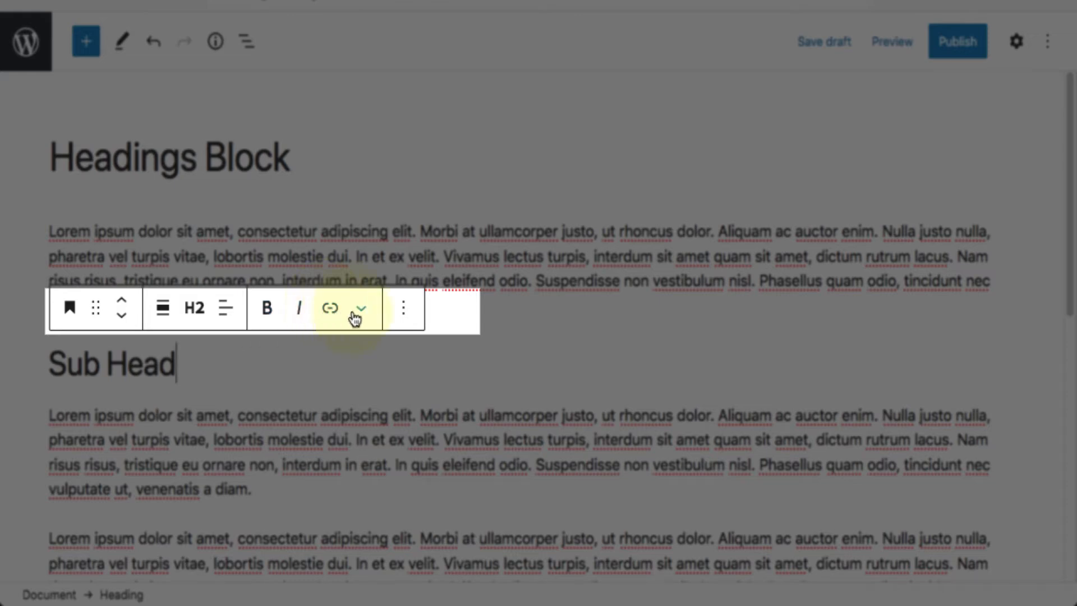
click(403, 308)
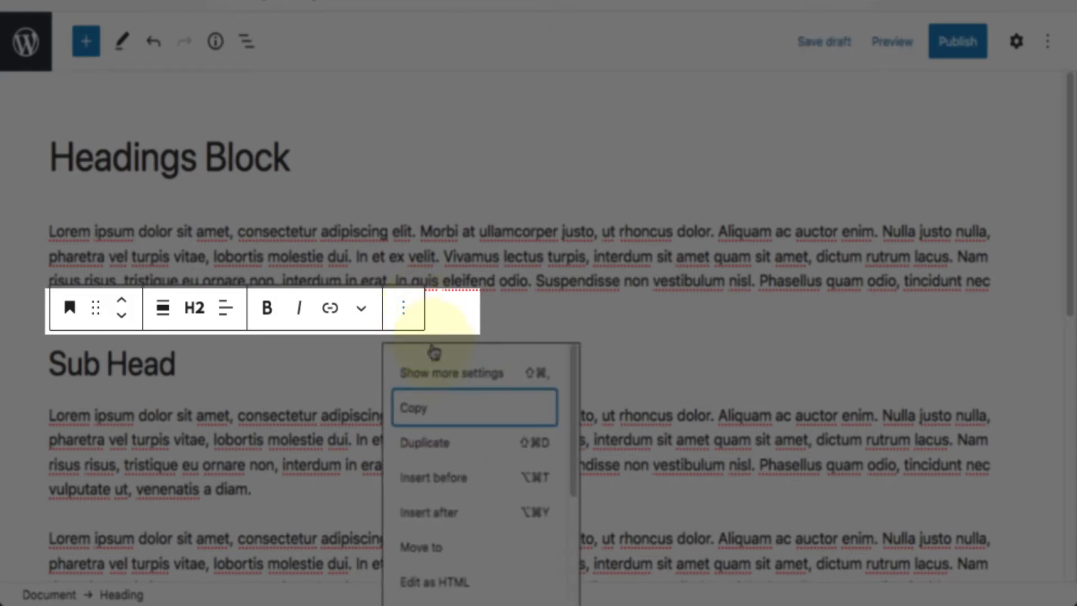
click(461, 415)
Insert a new block before the last placeholder paragraph and paste the copied "Sub Head" heading into it.
scroll(652, 420, down, 5)
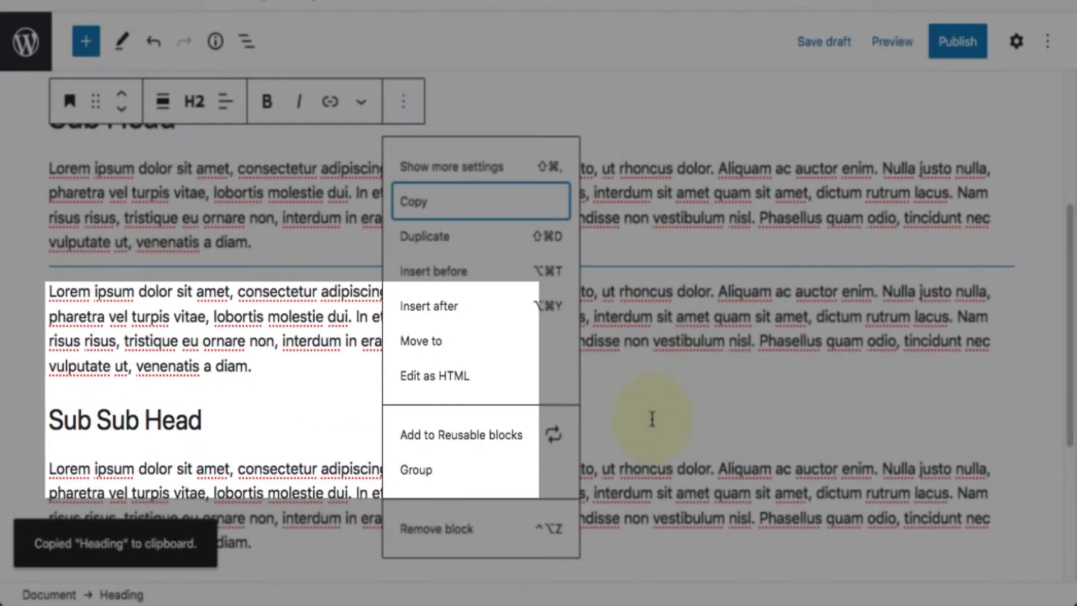
scroll(651, 420, down, 5)
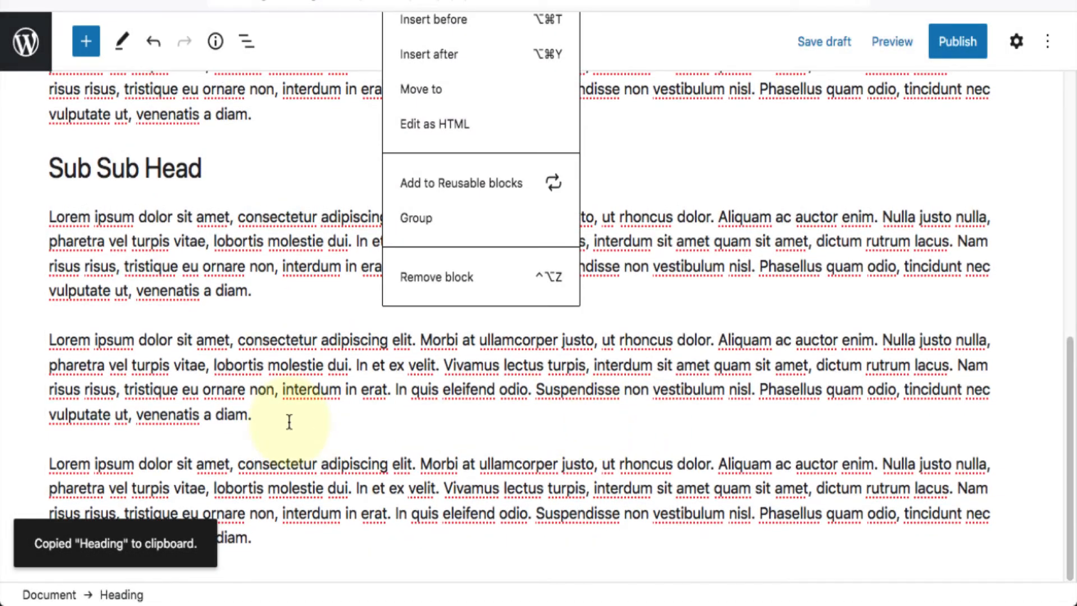
click(289, 422)
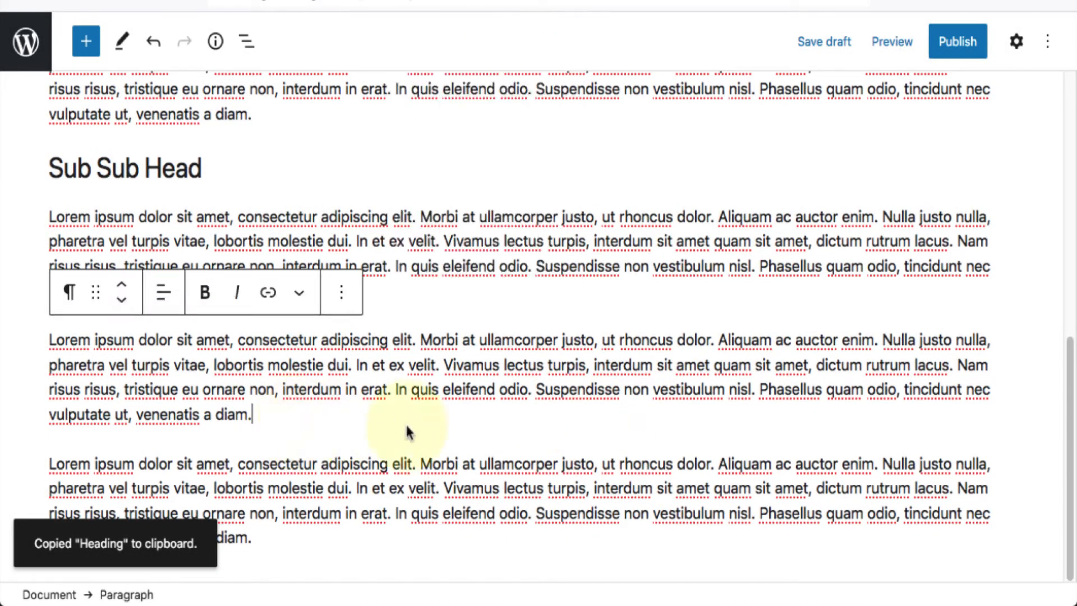
click(449, 427)
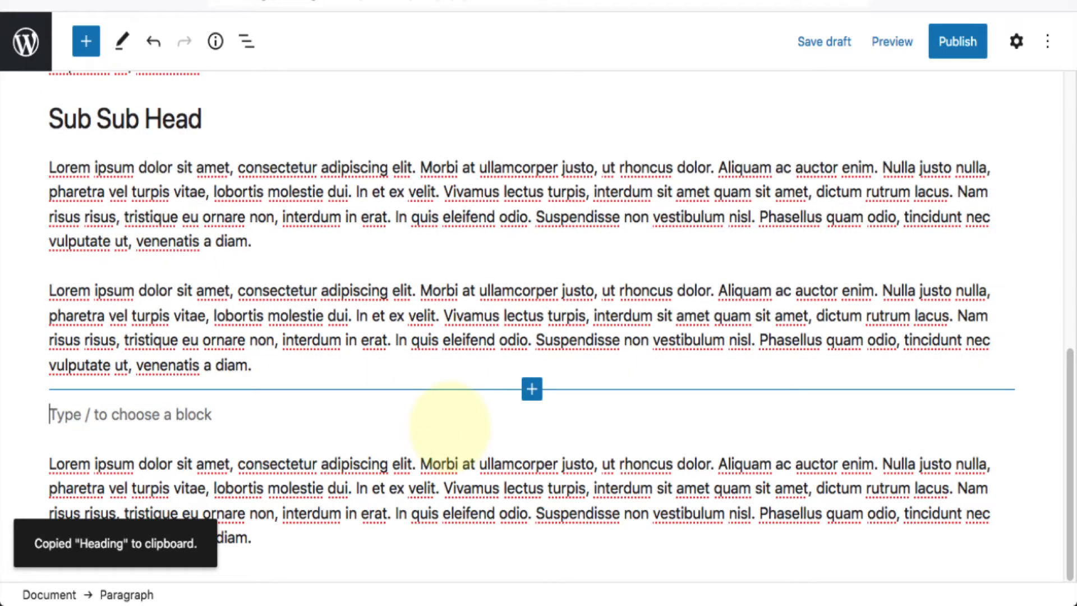
key(ctrl+v)
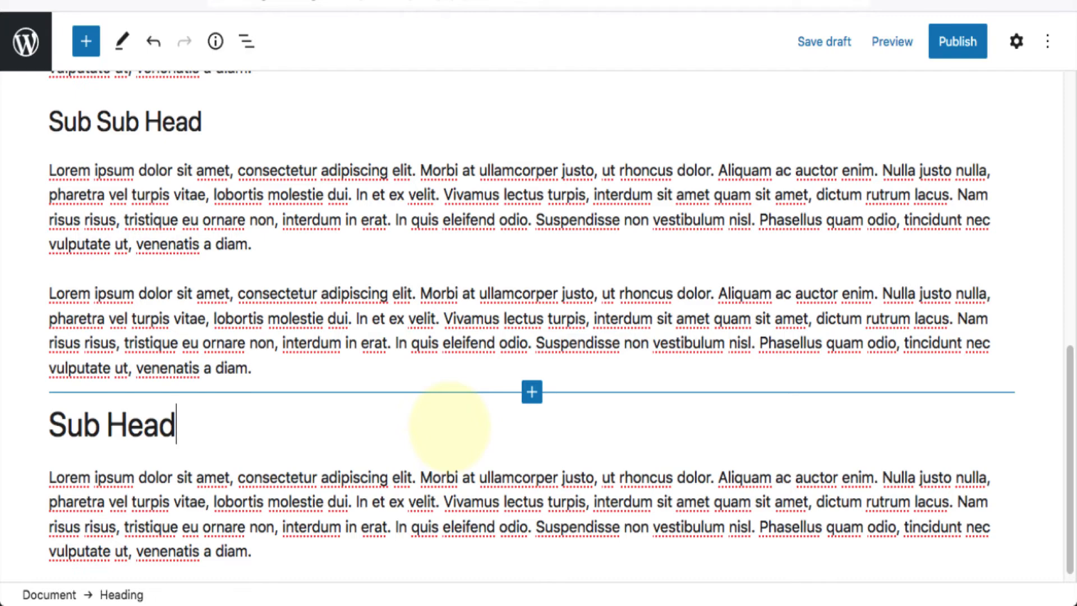
Open the block settings for the first "Sub Head" heading.
scroll(449, 427, up, 1)
scroll(532, 416, up, 5)
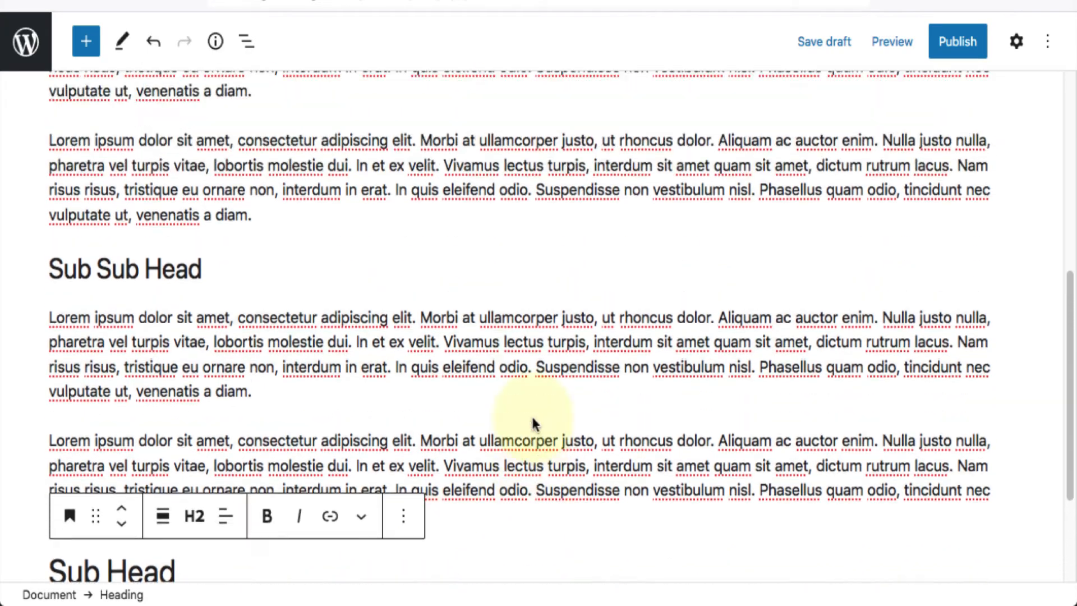
scroll(533, 418, up, 4)
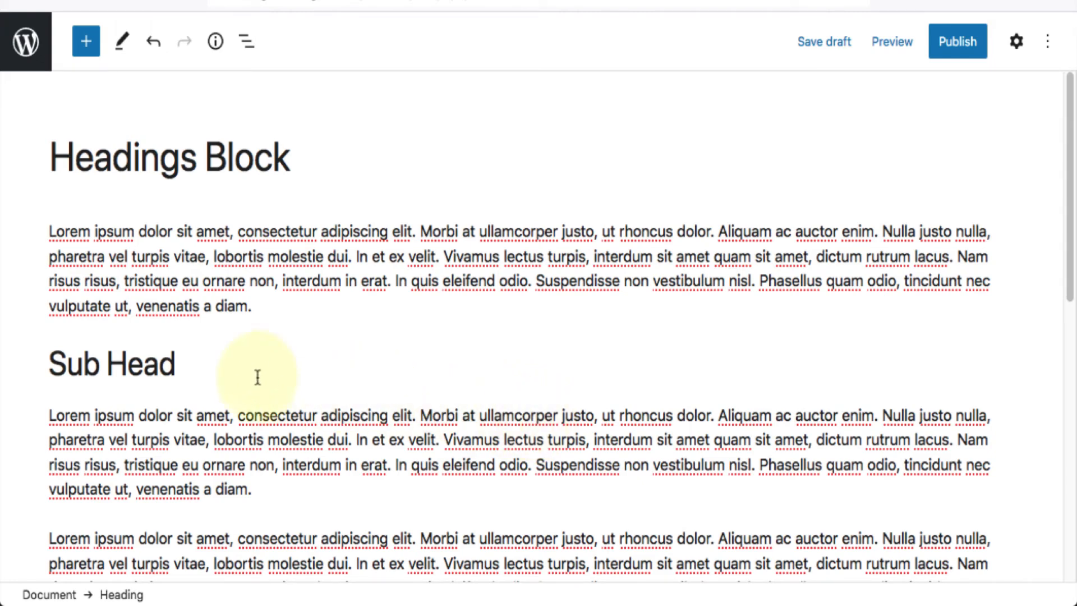
click(178, 365)
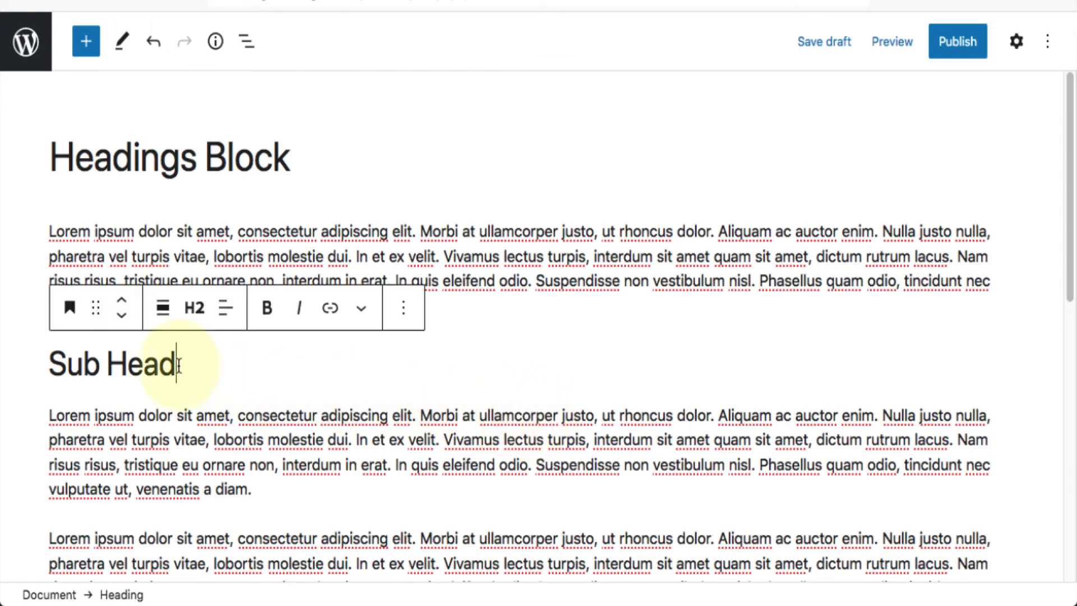
click(1020, 46)
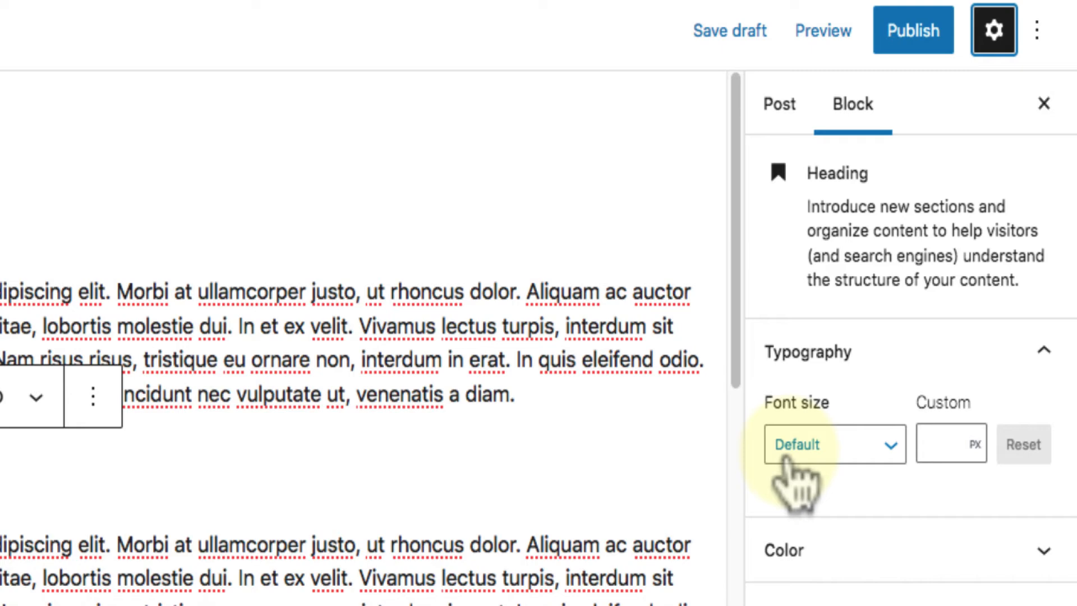
Try the Huge font size on the first "Sub Head" heading and set it back to Default.
click(836, 454)
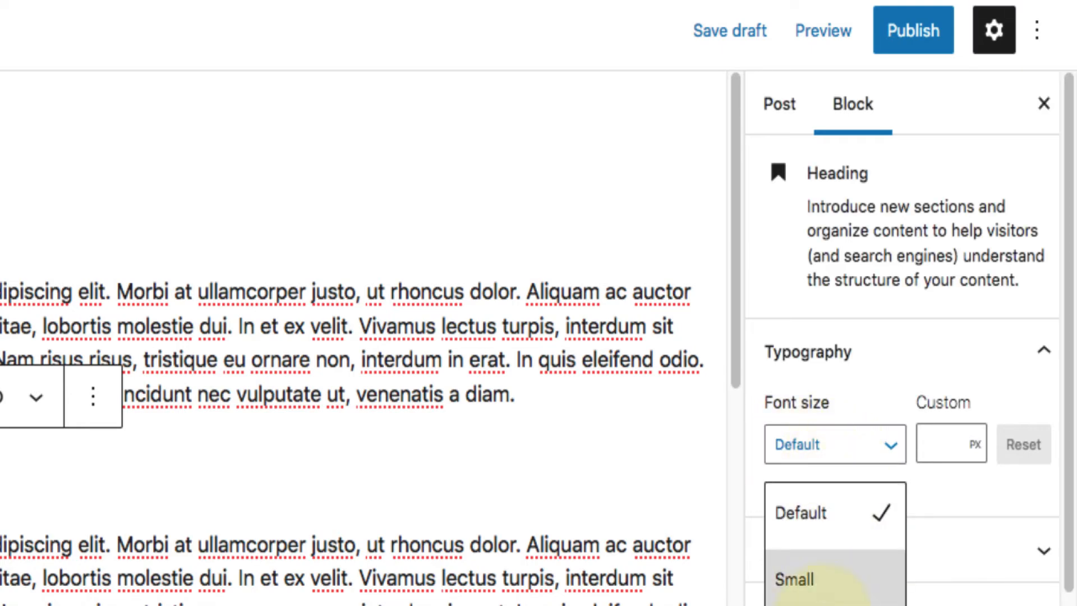
scroll(836, 598, down, 2)
scroll(835, 598, down, 1)
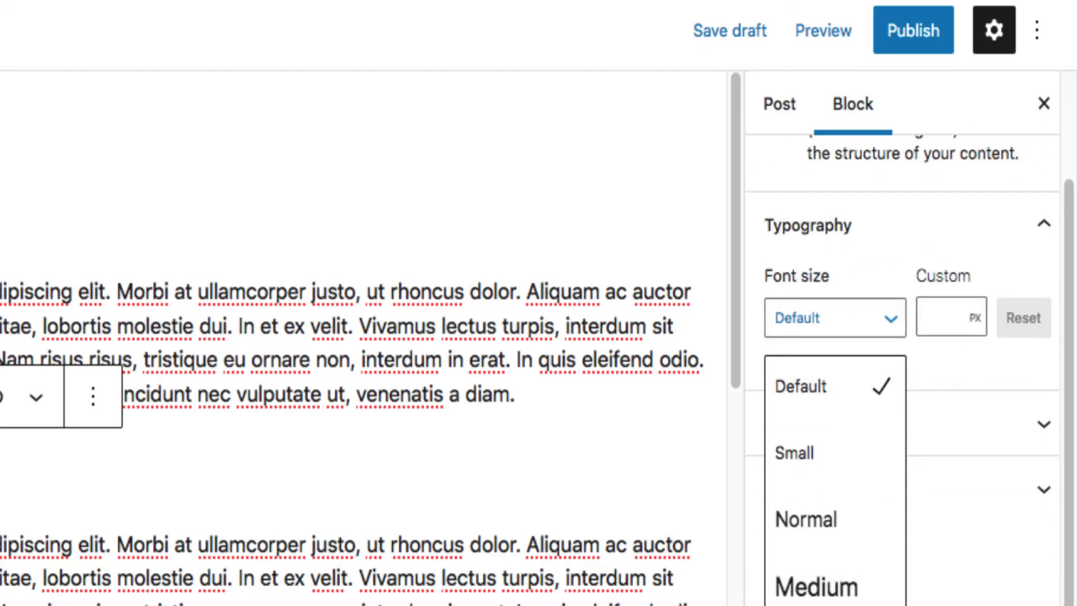
click(836, 603)
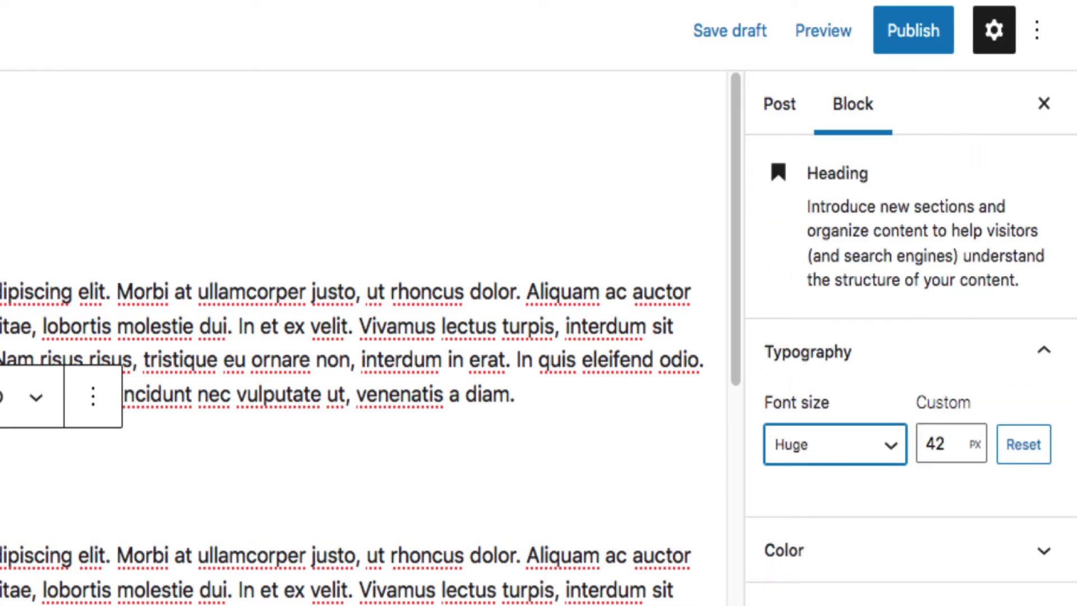
click(834, 444)
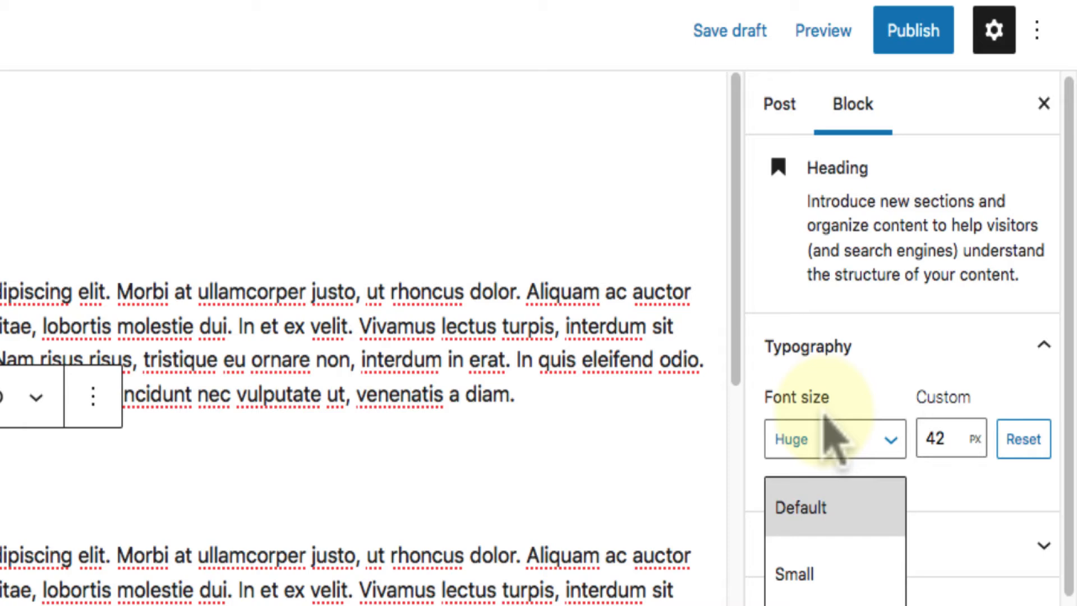
click(820, 499)
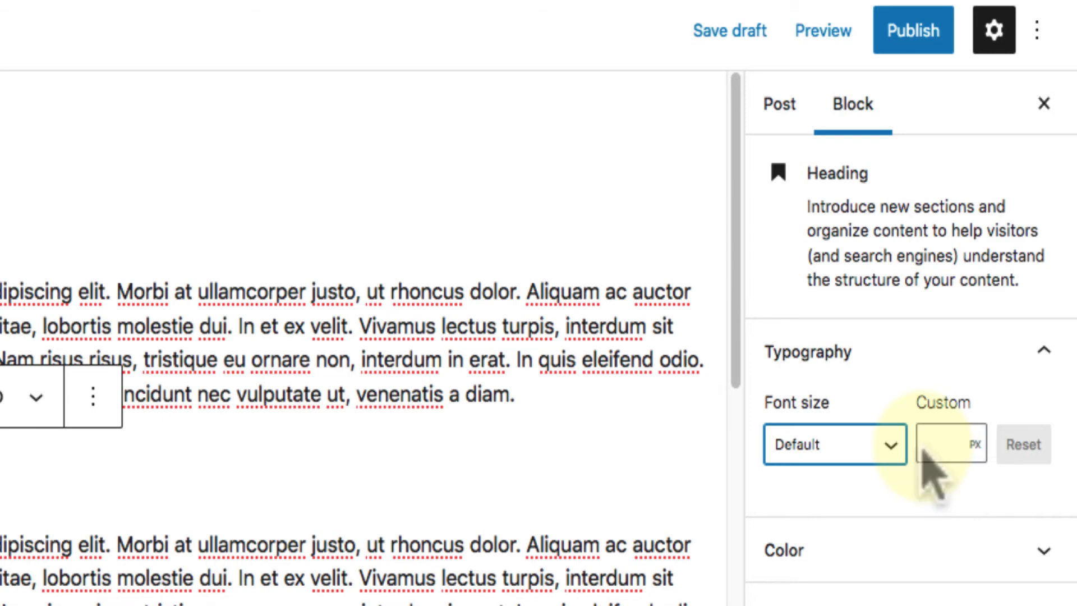
Give the first "Sub Head" heading a cyan bluish gray background and the custom text color #143e50.
click(918, 551)
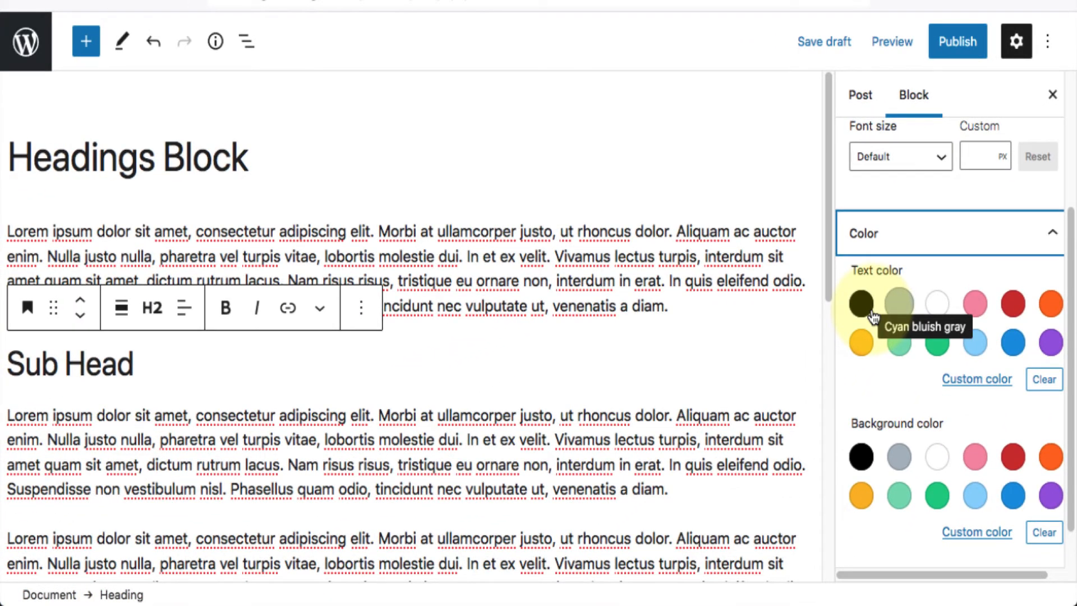
click(900, 457)
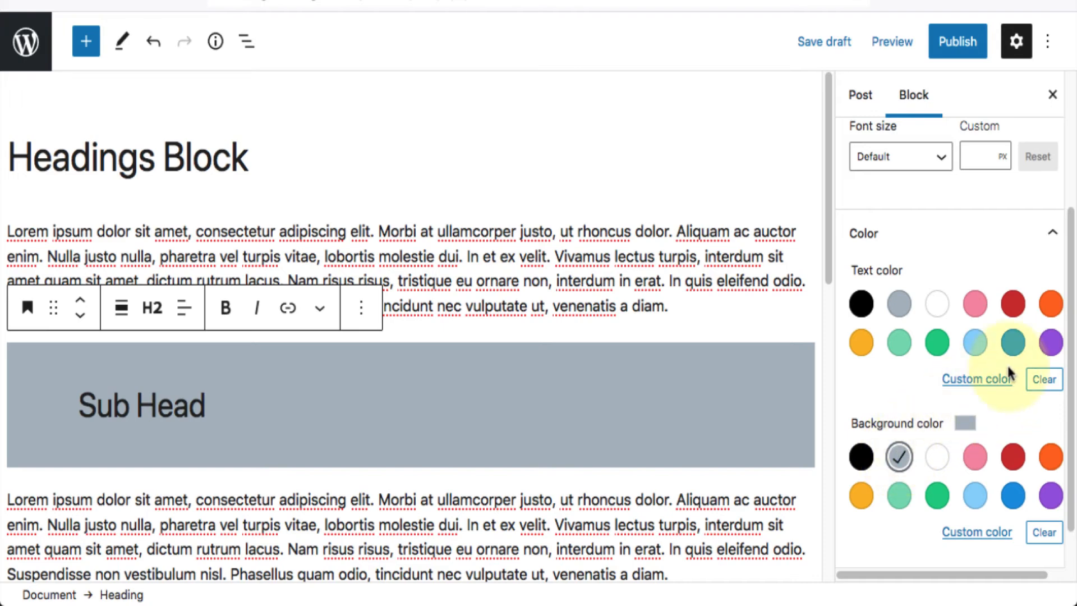
scroll(1046, 331, down, 1)
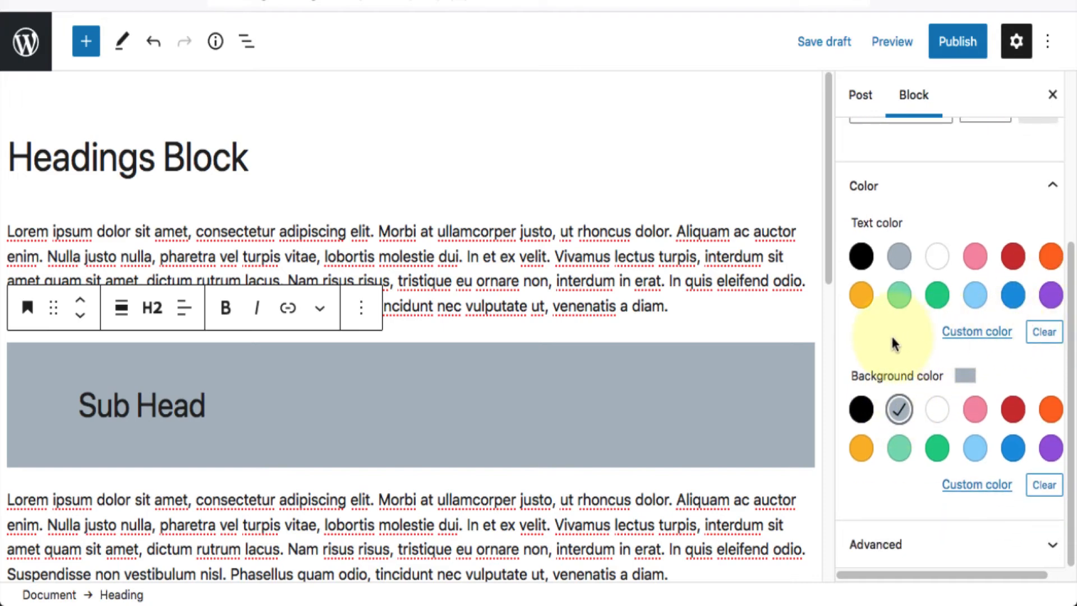
click(969, 333)
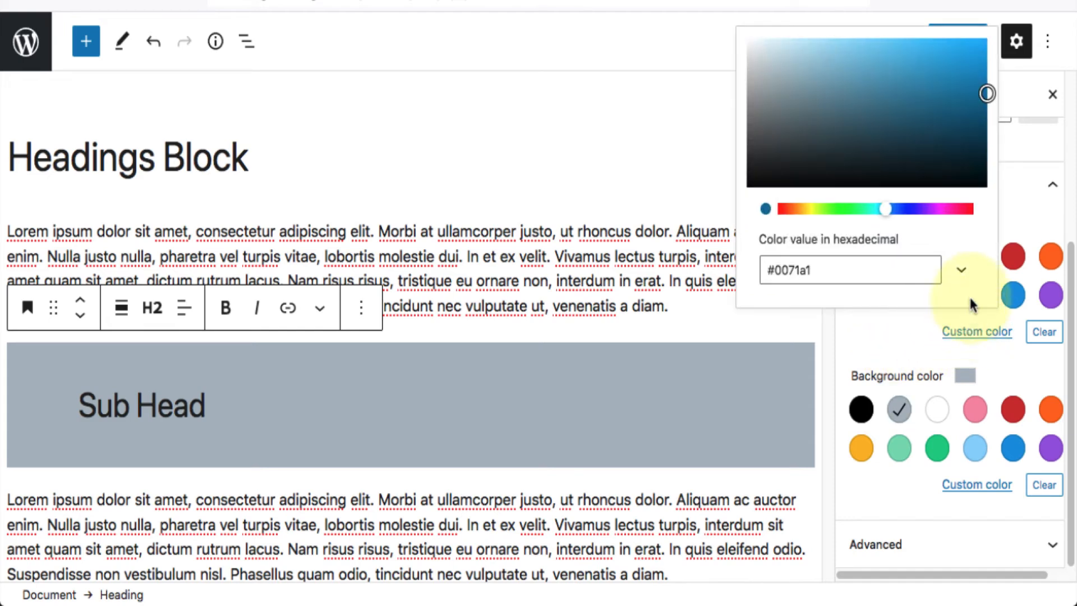
drag(987, 93, 926, 141)
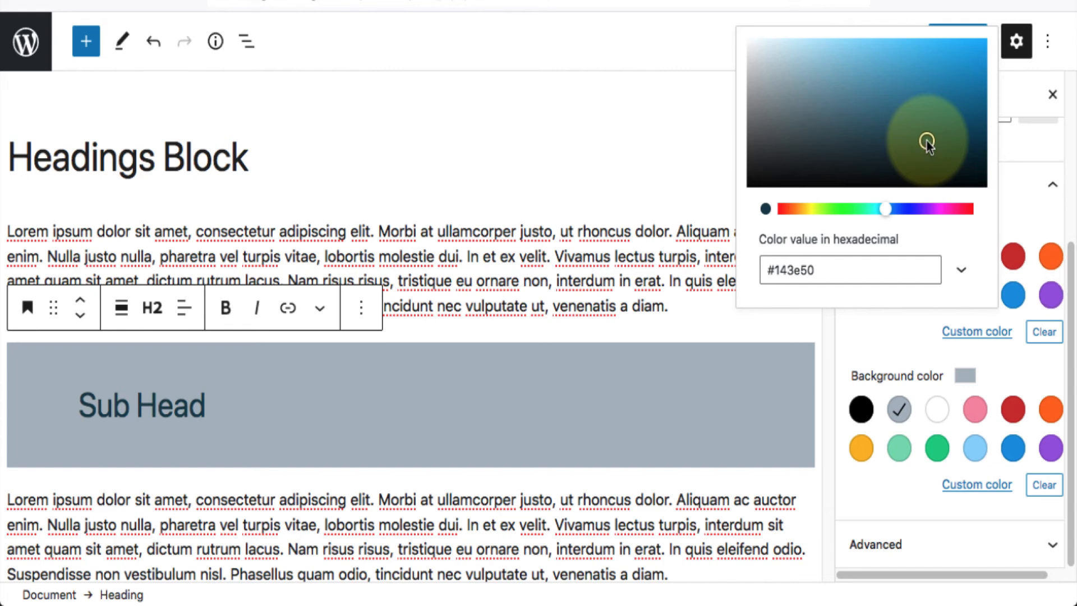
click(680, 139)
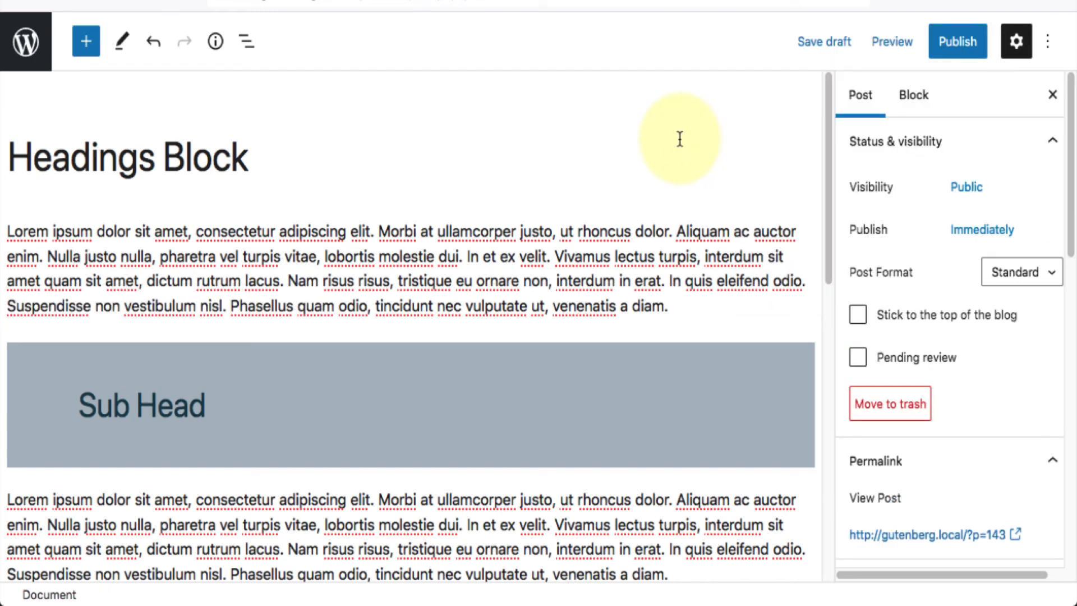
Center the text of the first "Sub Head" heading.
scroll(680, 140, down, 3)
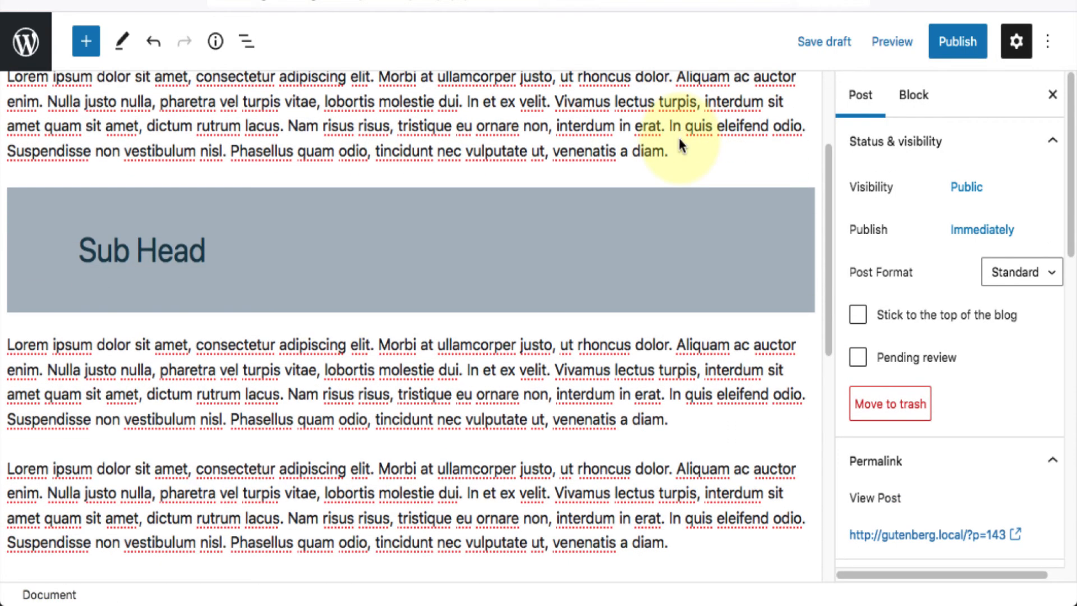
click(177, 248)
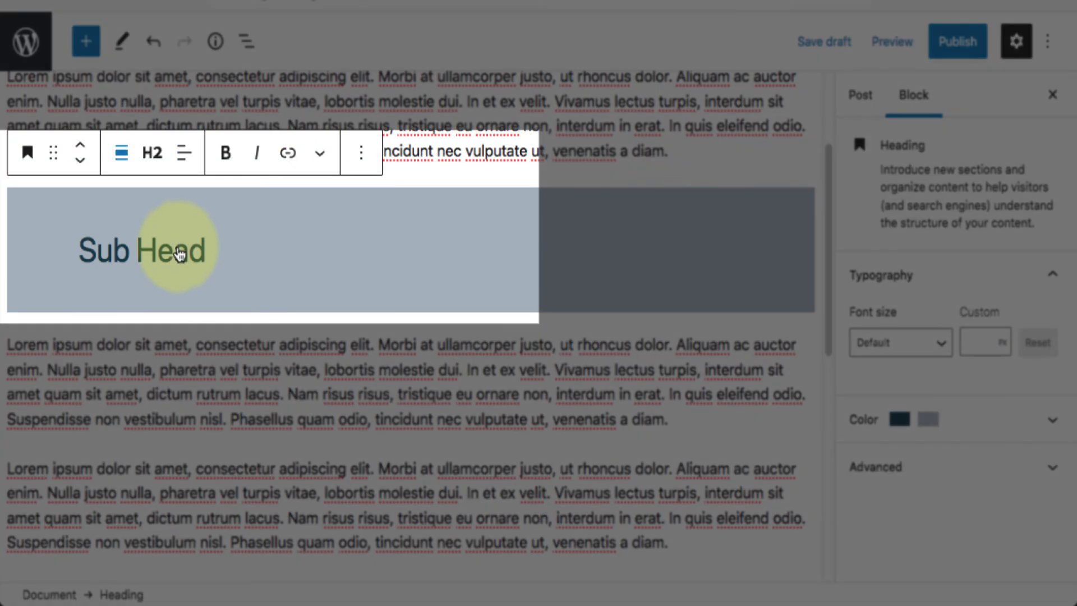
click(183, 163)
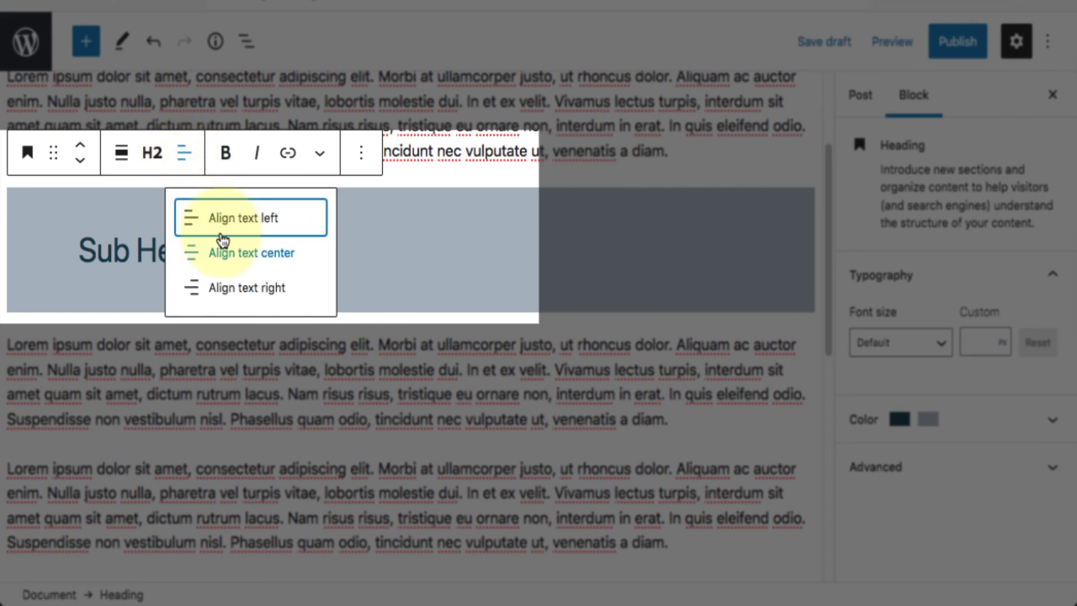
click(253, 259)
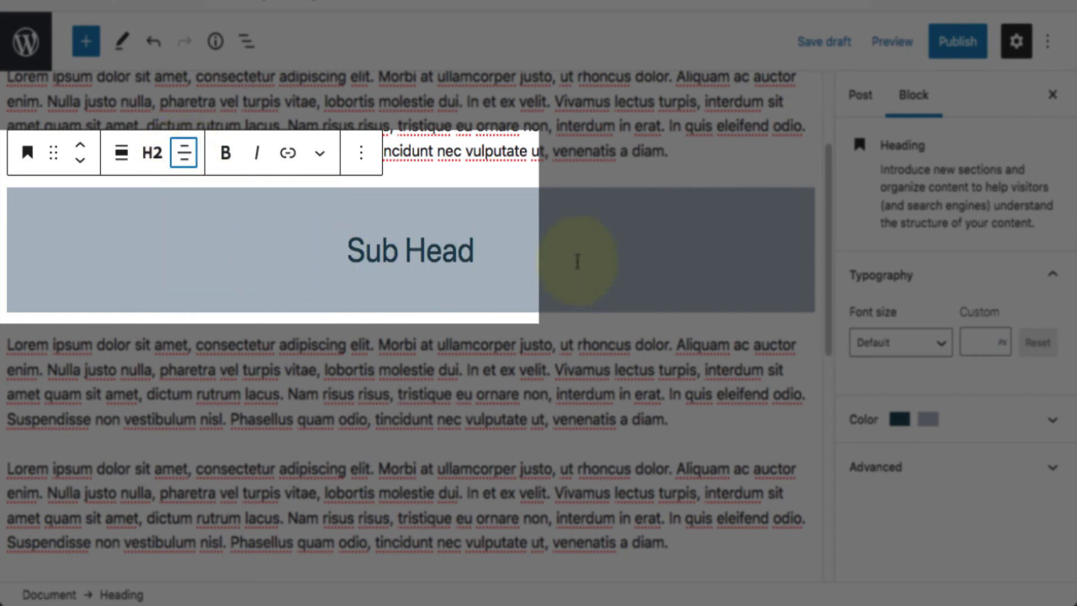
scroll(649, 258, down, 5)
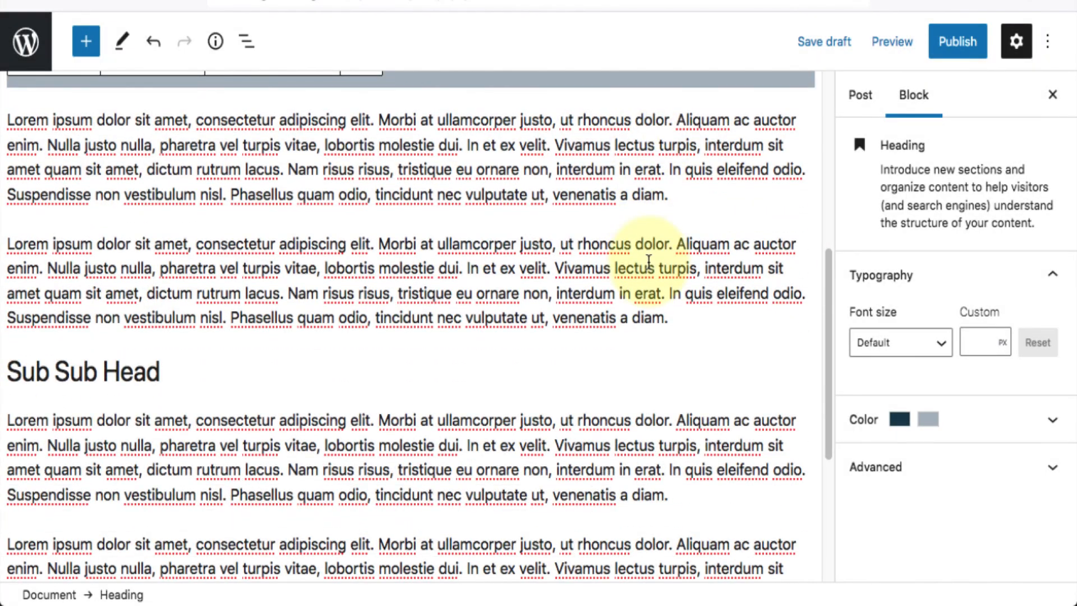
scroll(649, 261, up, 4)
scroll(645, 260, down, 5)
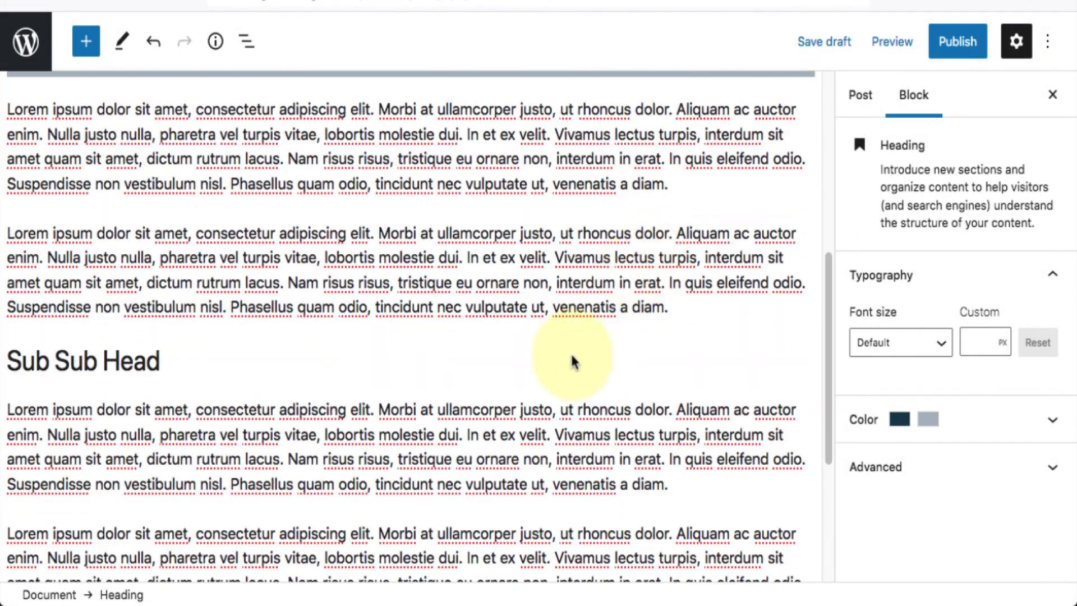
scroll(553, 377, down, 3)
scroll(553, 381, up, 7)
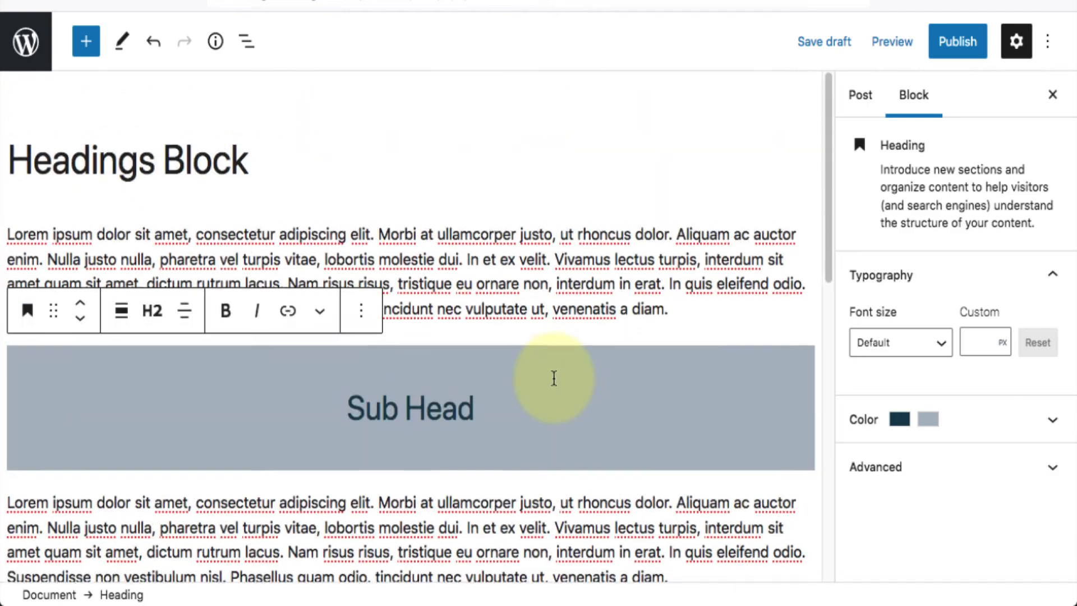
scroll(554, 378, down, 2)
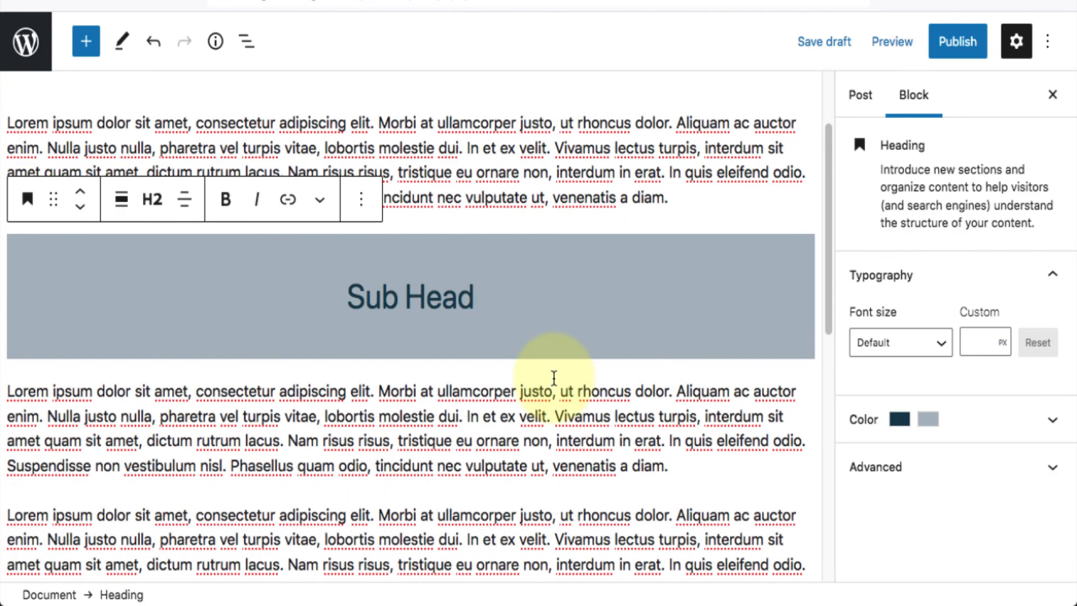